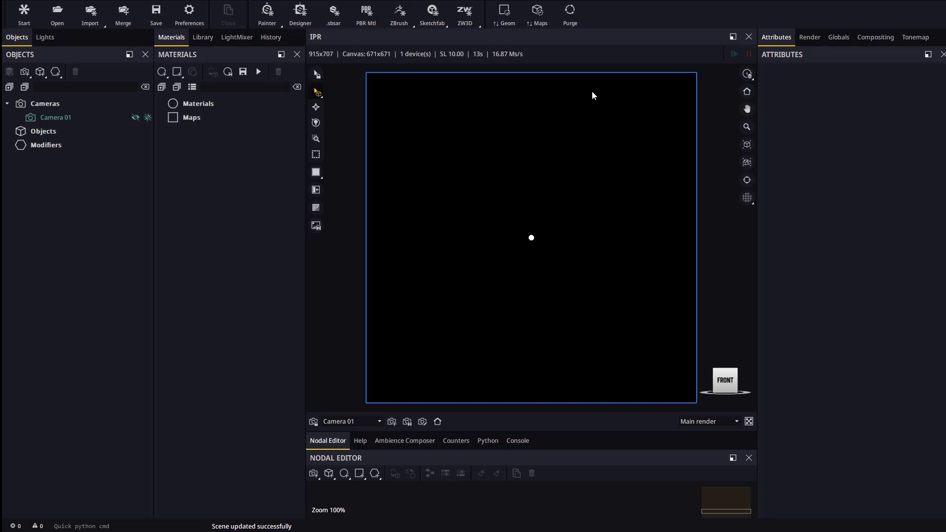
Step: Show the Tonemap Lens settings with diffraction, iris and HDR remap options, briefly selecting the light first
left_click(914, 37)
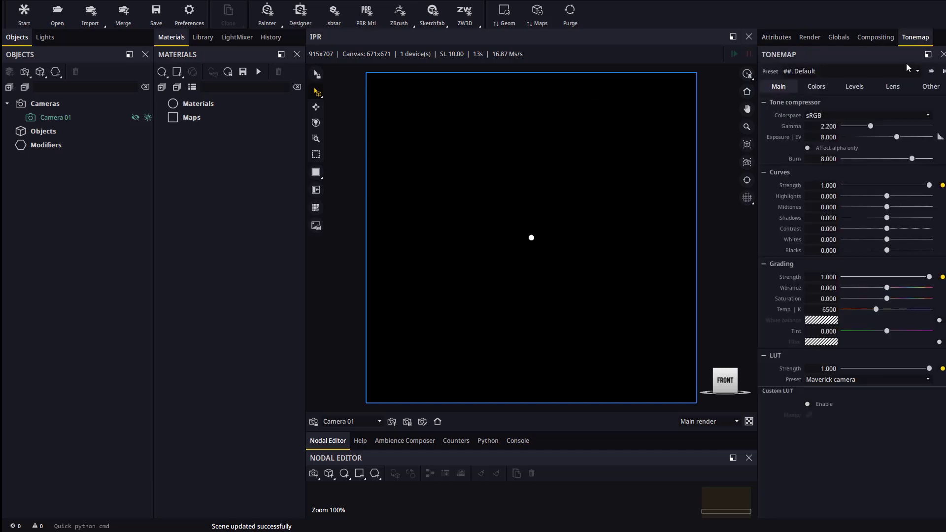
left_click(893, 87)
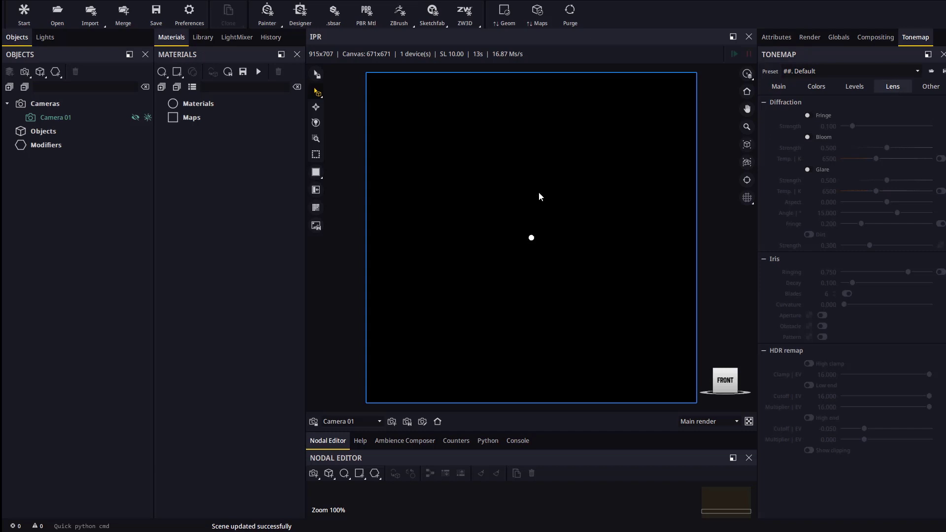
left_click(531, 238)
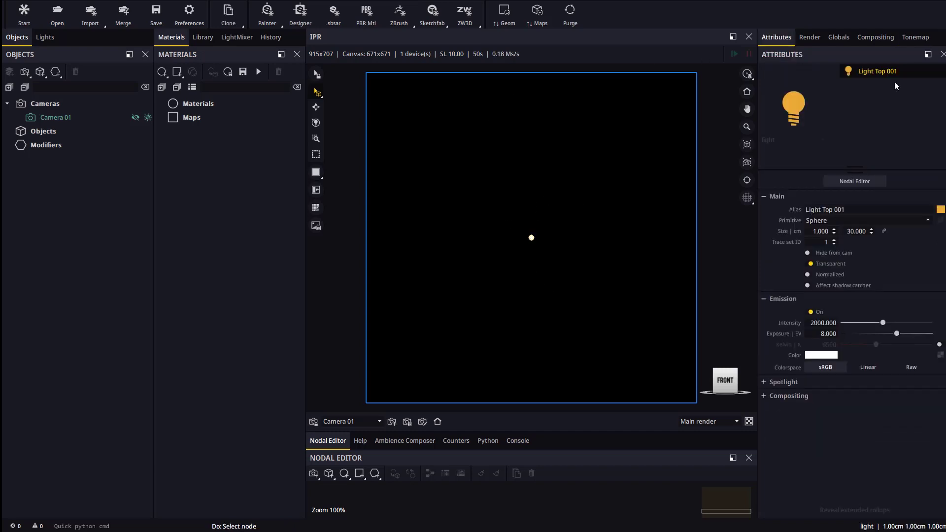
left_click(915, 37)
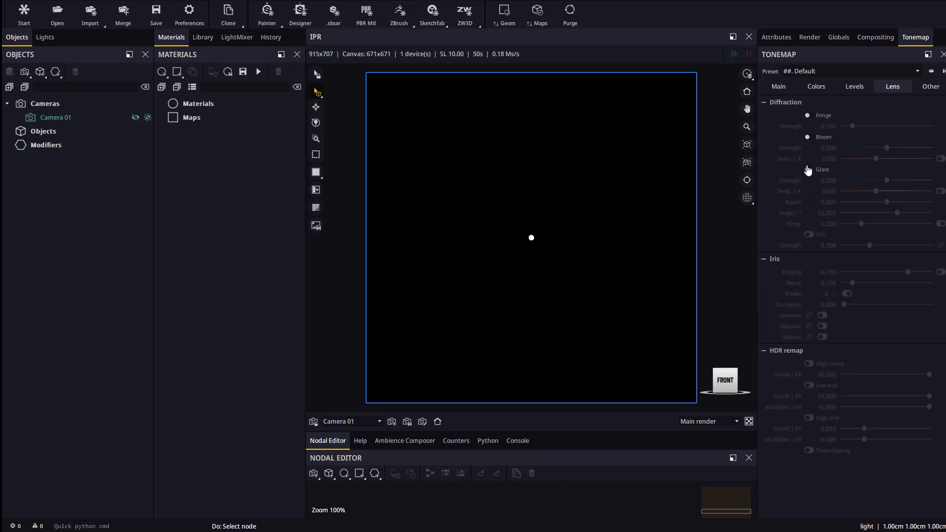
Step: Enable Bloom and Glare, try warm Temp. K values (2000 K, 2555 K) then revert, and turn on Dirt
left_click(807, 137)
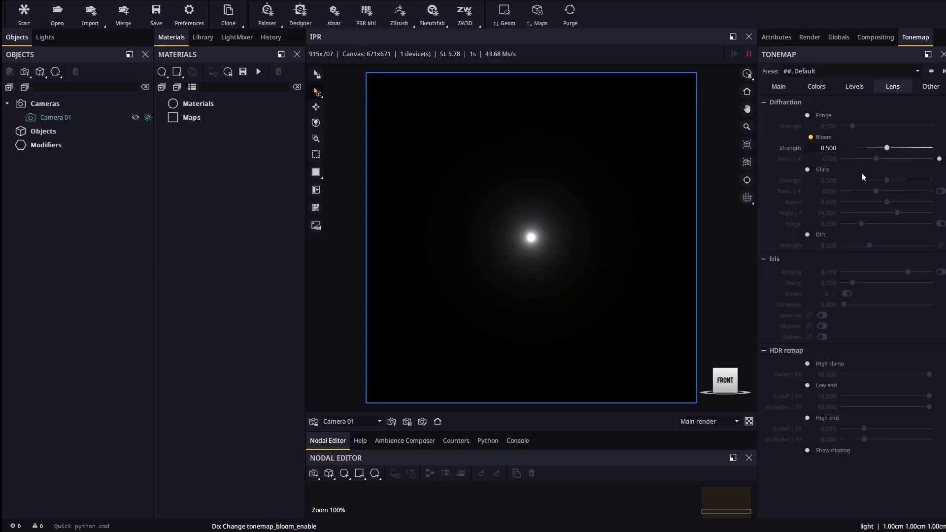
left_click(939, 159)
mouse_move(876, 160)
left_mouse_down()
mouse_move(814, 161)
mouse_move(884, 159)
mouse_move(771, 170)
mouse_move(876, 160)
left_mouse_up()
left_click(808, 170)
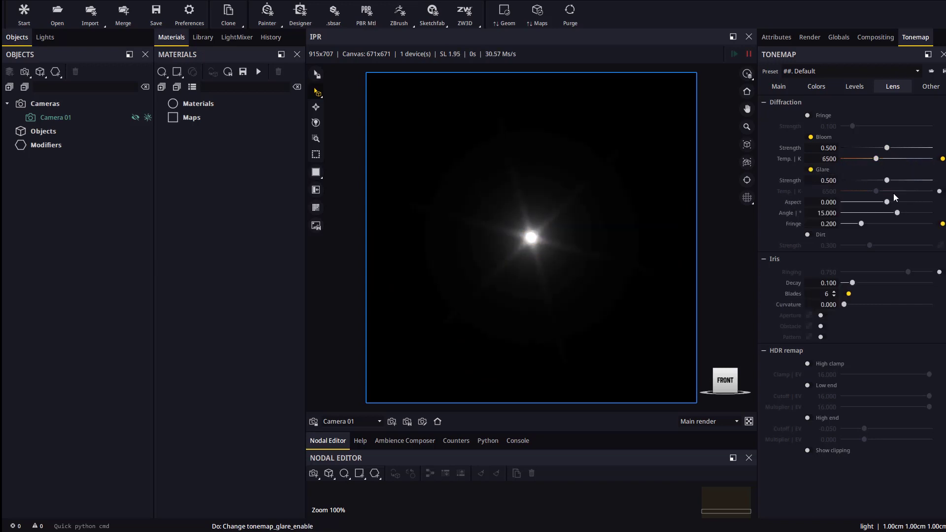
left_click(939, 191)
left_click_drag(876, 192, 847, 192)
key("ctrl+z")
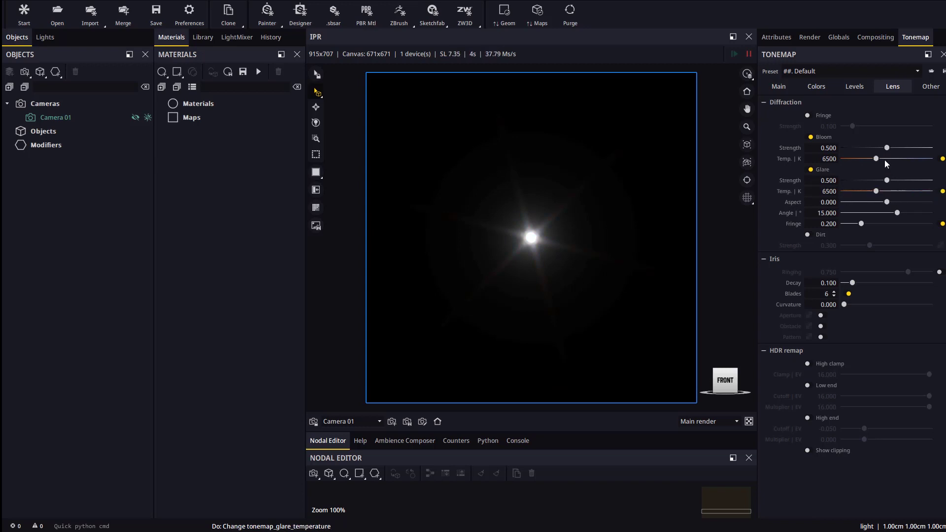
left_click(941, 159)
left_click(940, 192)
left_click(809, 235)
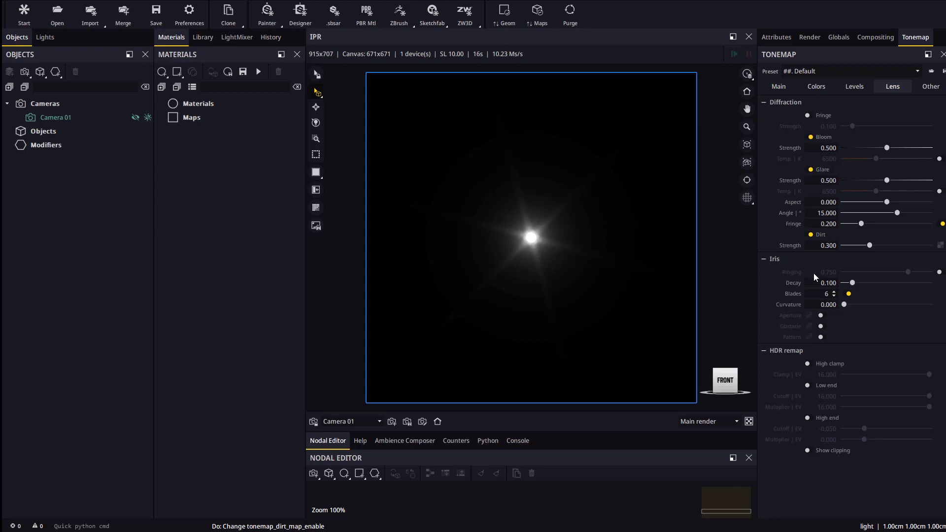
Step: Apply a texture from the library's Maps > Glare > Dirt category as the lens dirt map
left_click(202, 37)
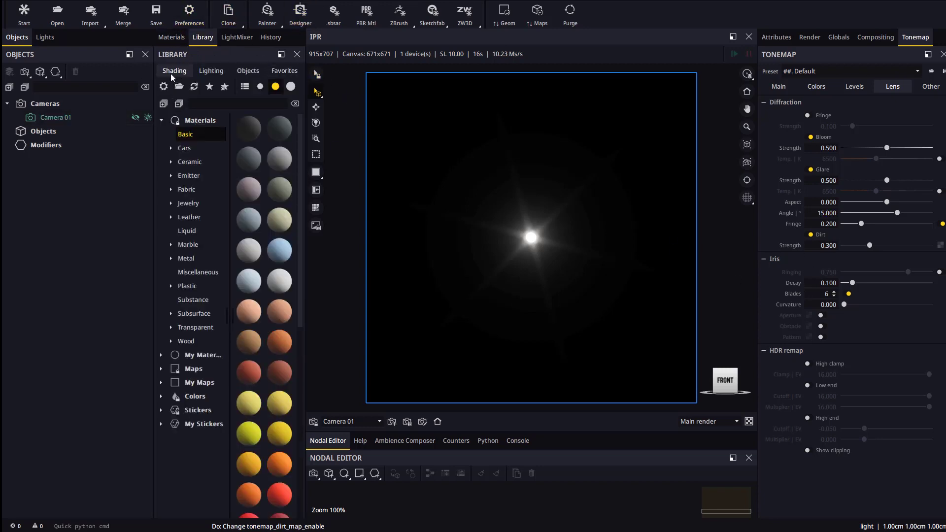
left_click(161, 368)
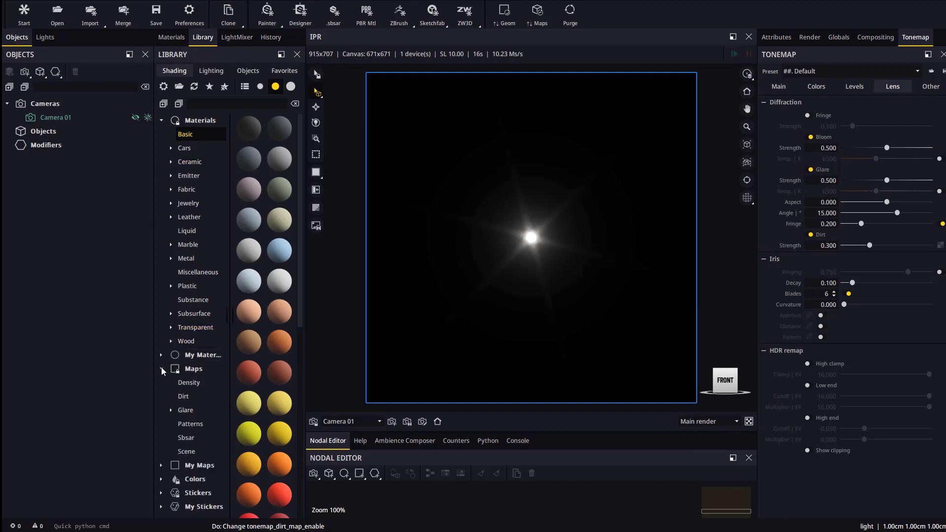
left_click(171, 410)
scroll(201, 371, "down", 2)
left_click(193, 384)
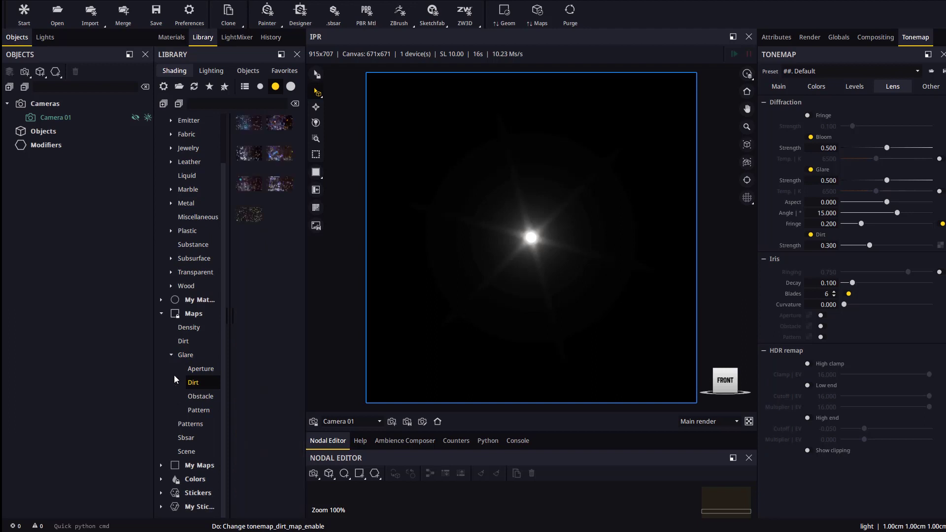
scroll(289, 394, "down", 5)
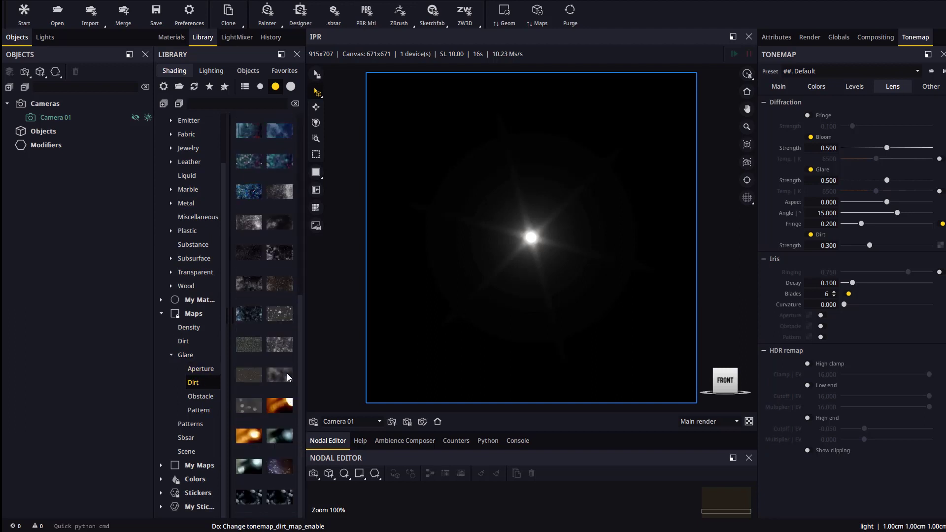
scroll(277, 418, "up", 5)
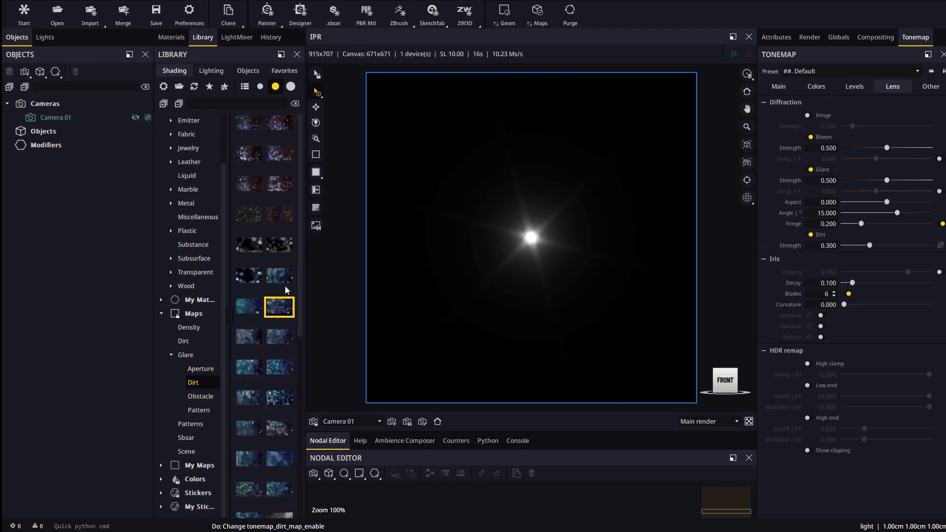
left_click(291, 86)
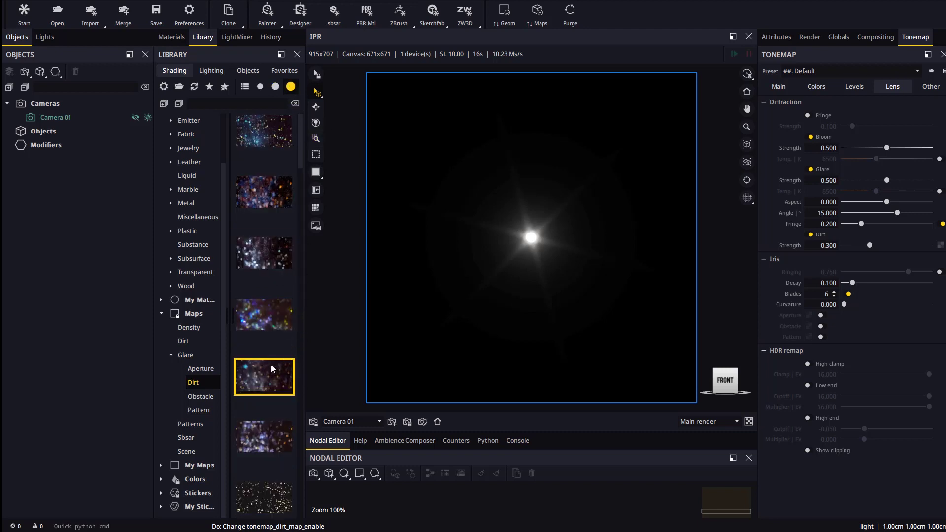
left_click_drag(267, 382, 940, 249)
Step: Raise Dirt, Bloom and Glare strength to 1.000 and increase the light's emission intensity
left_click_drag(869, 248, 942, 249)
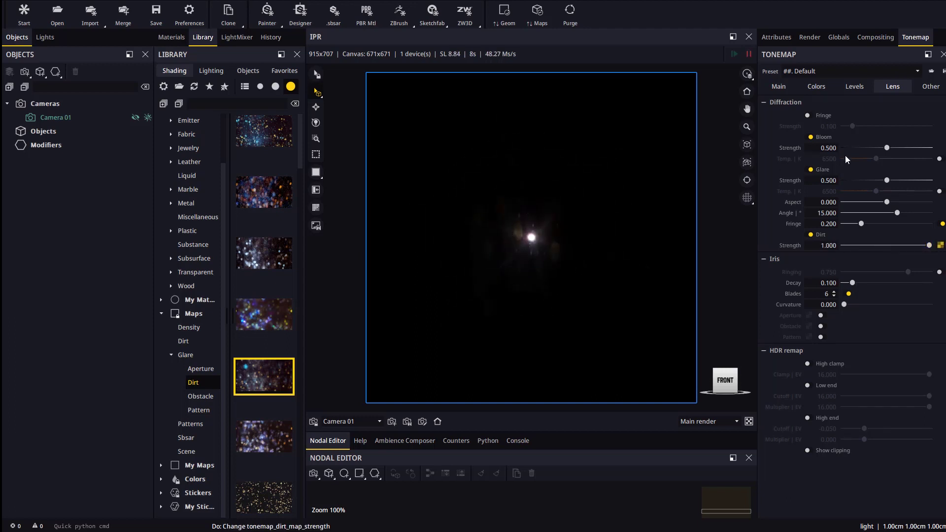
left_click_drag(887, 148, 932, 148)
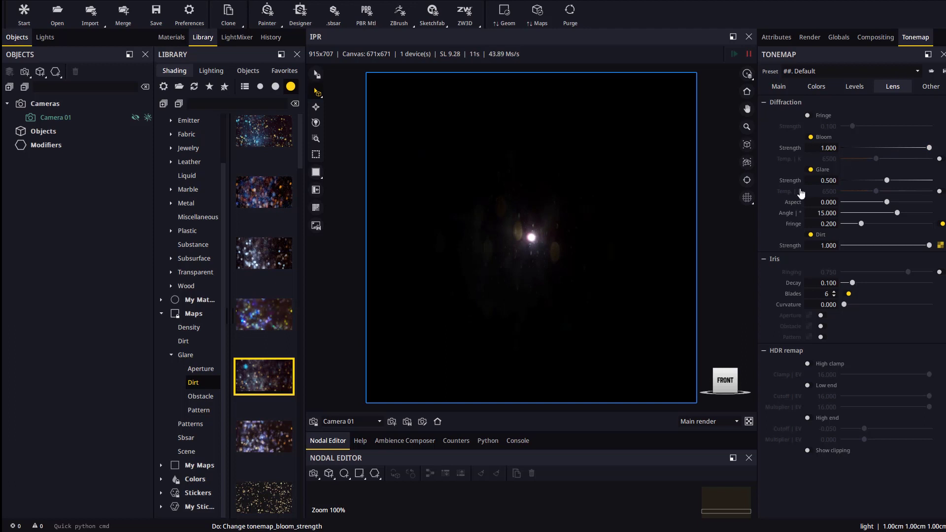
left_click_drag(887, 180, 930, 180)
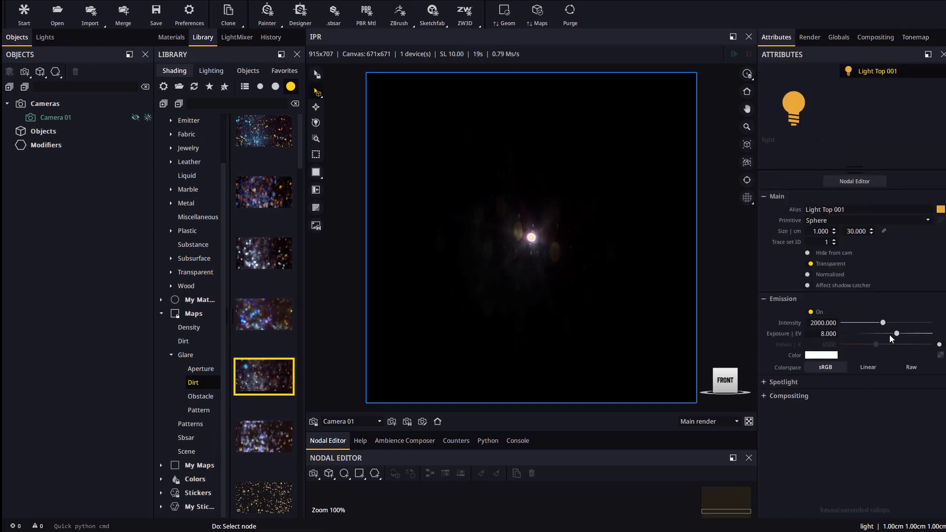
left_click_drag(889, 323, 886, 324)
scroll(273, 330, "down", 5)
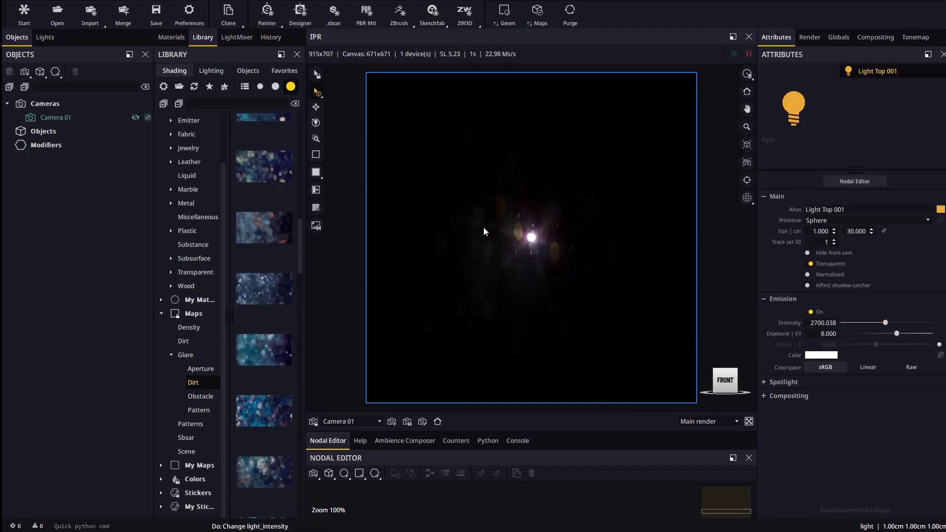
Step: Apply a dirt texture to a lens map slot and inspect the Lens_Dirt_18.jpg texture settings
left_click(915, 37)
left_click_drag(271, 409, 789, 319)
left_click(891, 277)
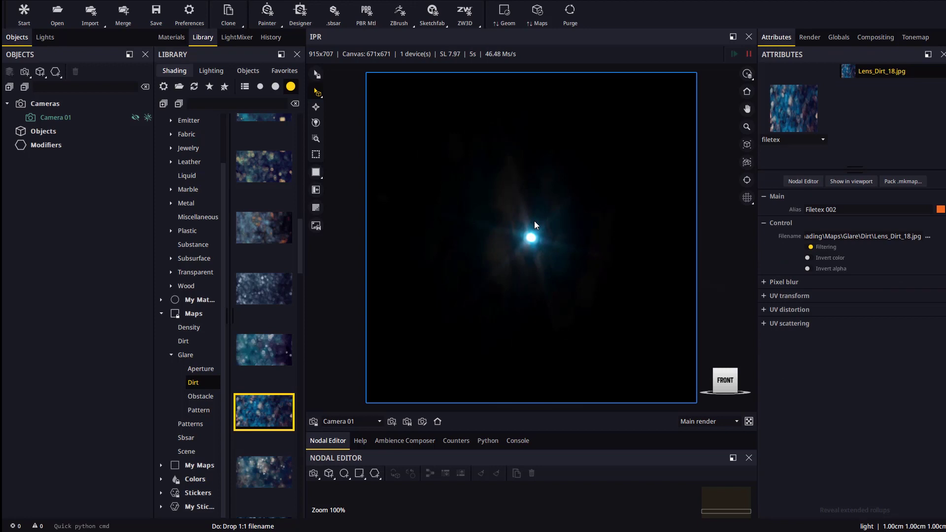
left_click(917, 38)
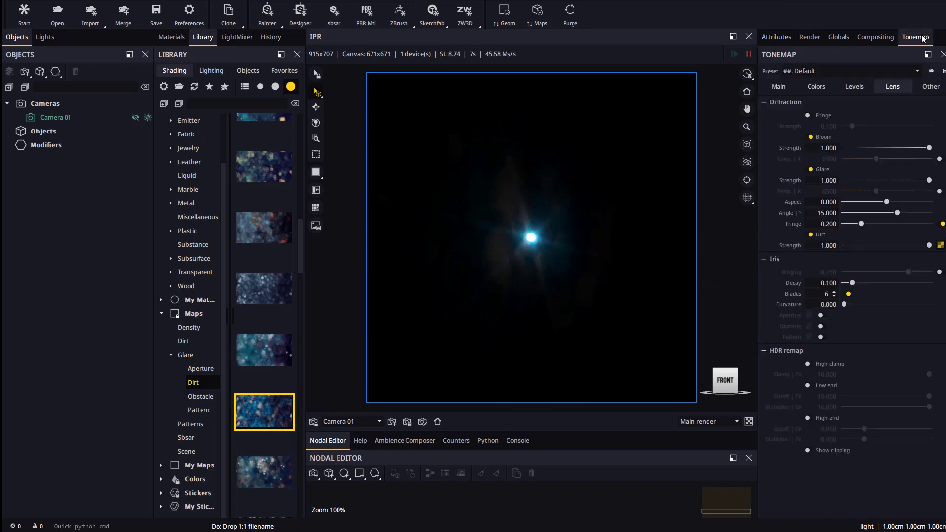
Step: Turn off lens dirt and apply a diamond Glare Aperture map to the iris aperture
left_click(810, 235)
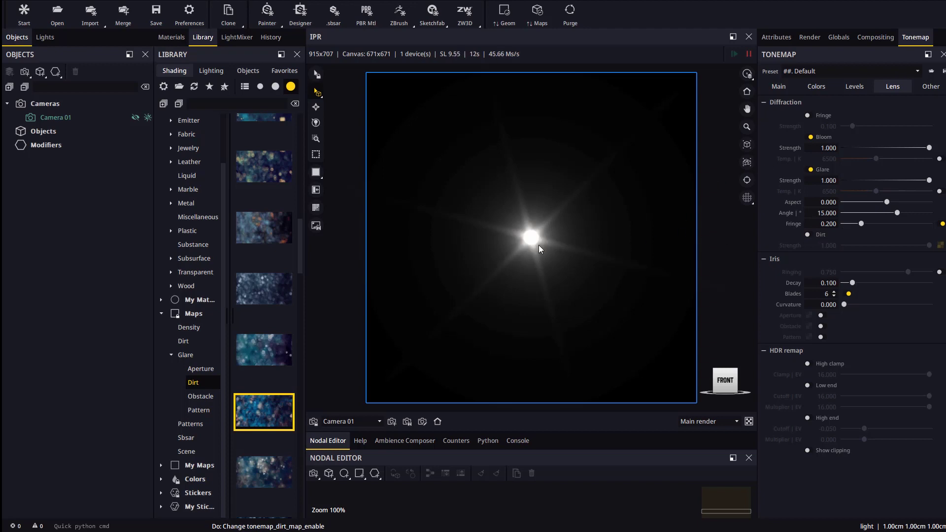
left_click(821, 316)
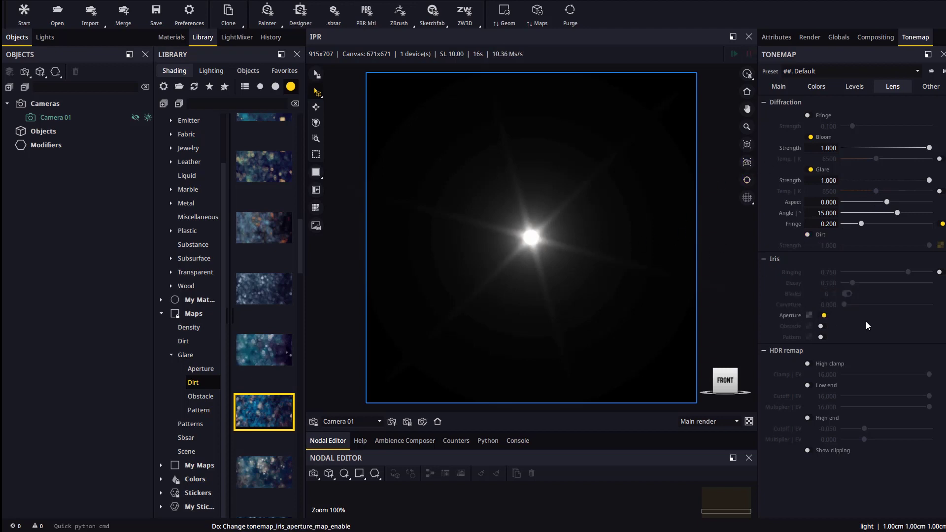
left_click(199, 369)
scroll(264, 271, "down", 10)
scroll(281, 246, "up", 10)
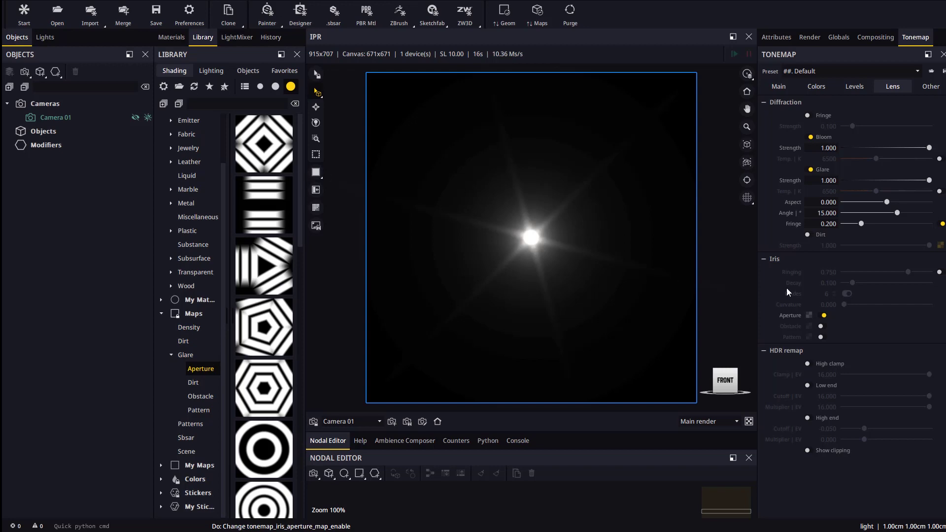
left_click_drag(264, 148, 809, 338)
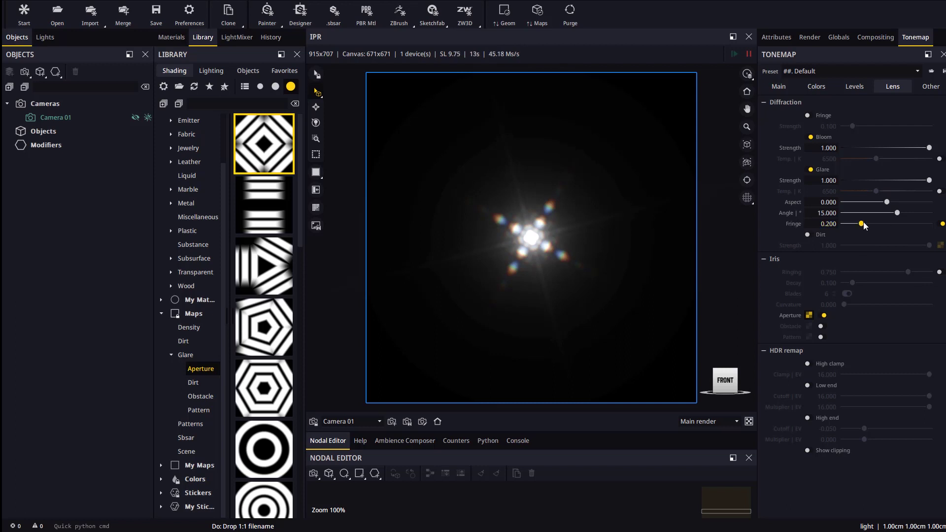
Step: Adjust the glare fringe to about 0.44 and switch the iris to the hexagon aperture shape
left_click_drag(863, 223, 830, 224)
left_click_drag(909, 227, 877, 227)
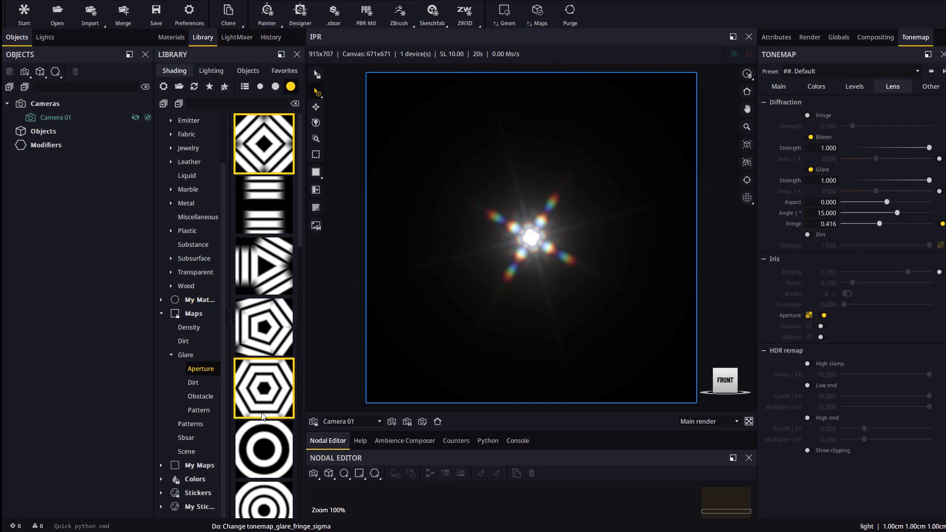
left_click_drag(263, 394, 808, 315)
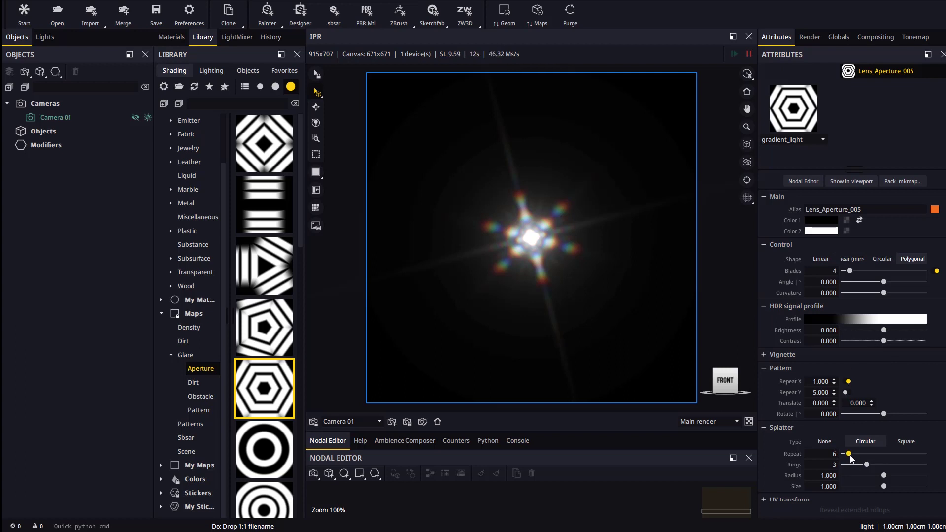
Step: Set the Lens_Aperture_005 map to a Linear control shape with splatter repeat 8
mouse_move(851, 457)
left_mouse_down()
mouse_move(843, 457)
mouse_move(892, 466)
mouse_move(867, 466)
left_mouse_up()
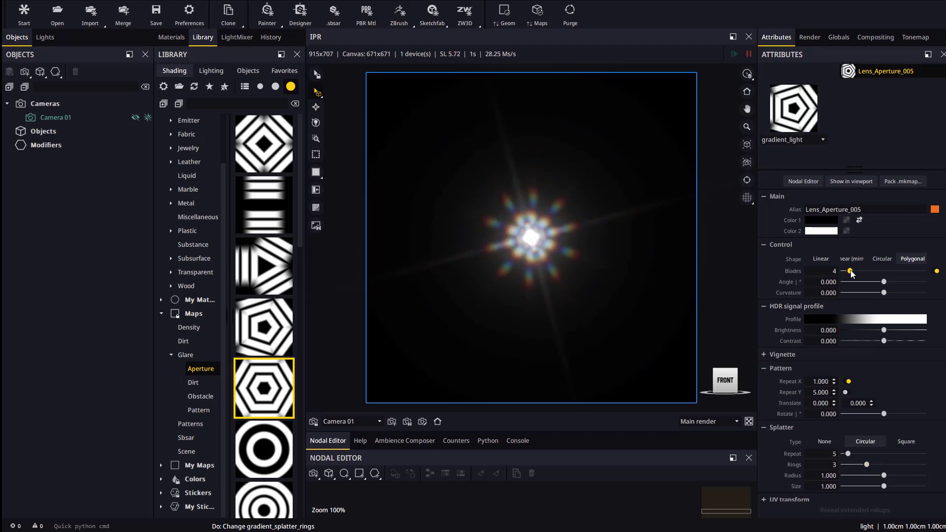
left_click(882, 259)
left_click(847, 259)
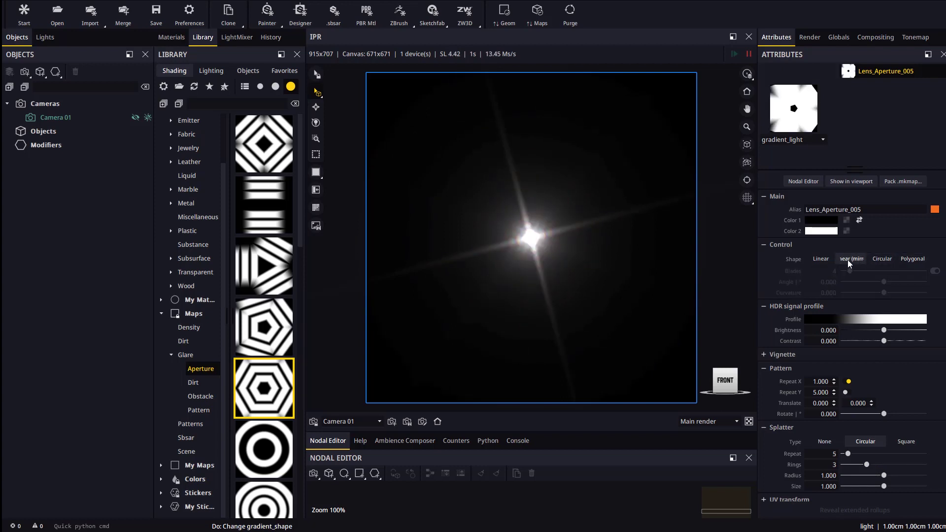
left_click(816, 259)
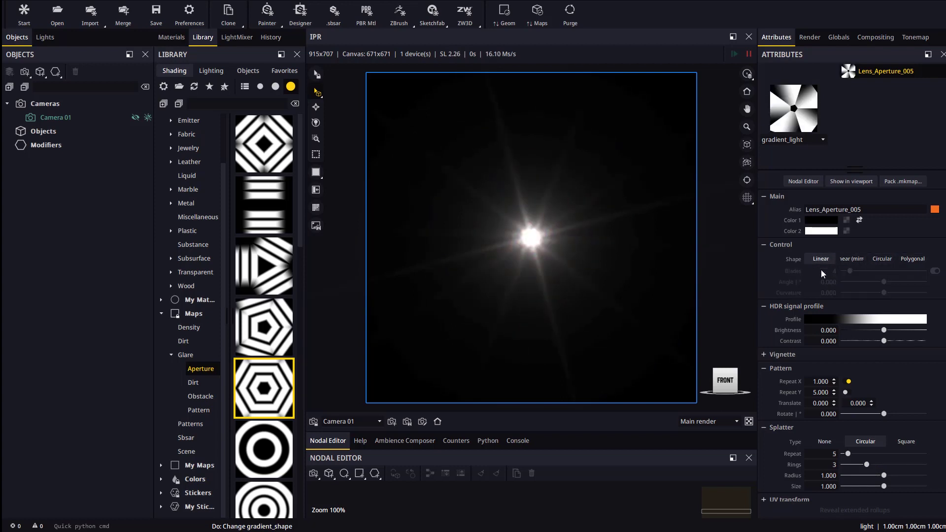
left_click(851, 456)
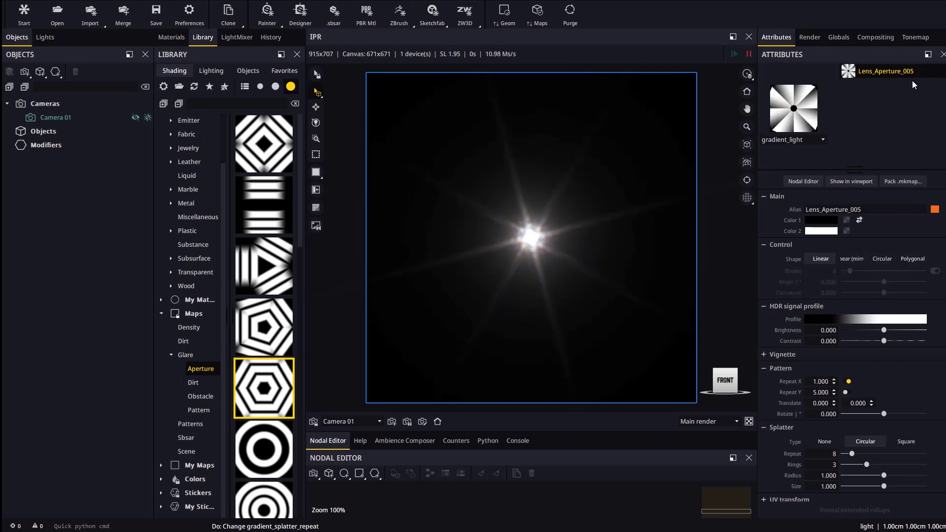
left_click(917, 38)
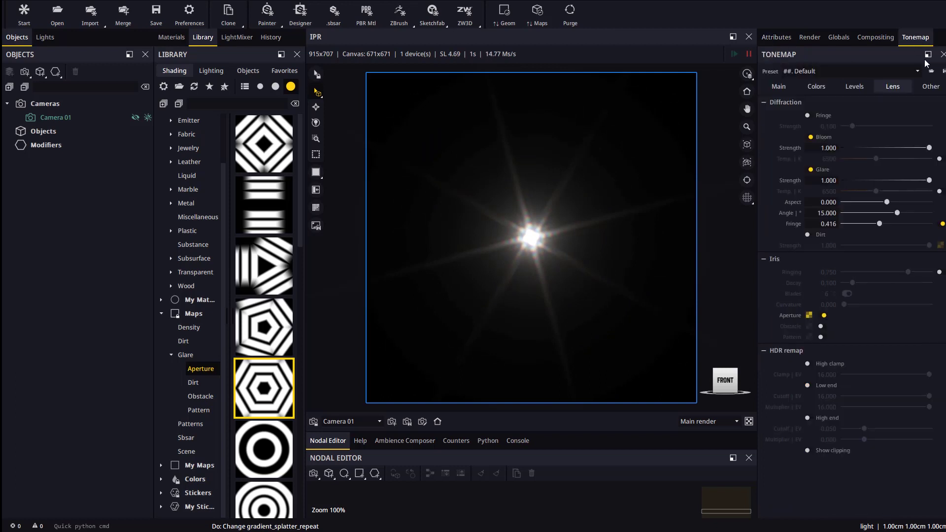
Step: Replace the iris aperture map with an obstacle map using the first line-pattern texture
left_click(824, 315)
left_click(824, 327)
left_click(201, 396)
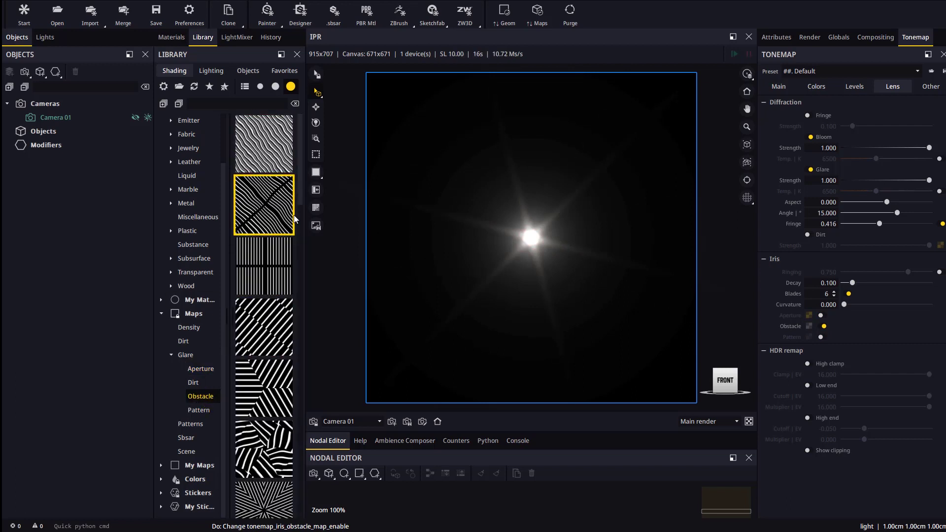
mouse_move(264, 144)
left_mouse_down()
mouse_move(712, 322)
mouse_move(810, 327)
left_mouse_up()
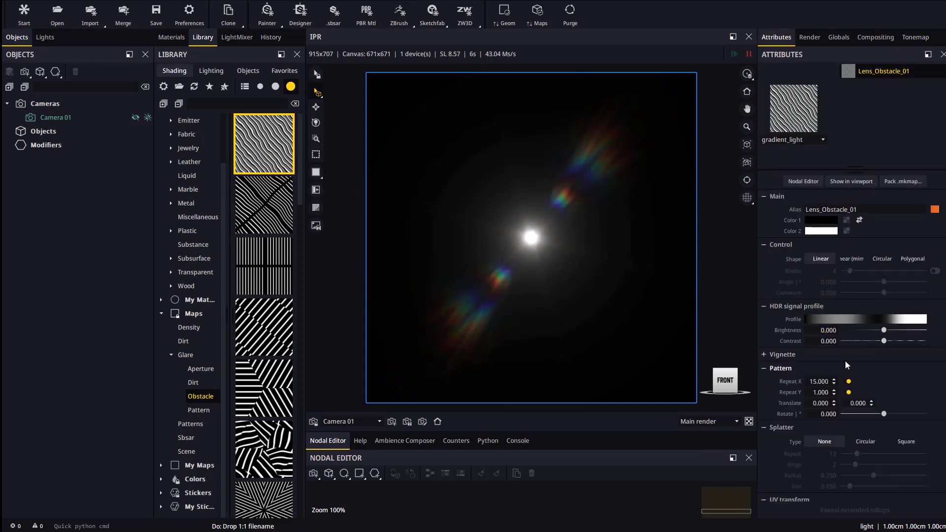
Step: Keep the obstacle map Linear and reshape its signal profile curve
left_click(854, 259)
left_click(822, 260)
left_click(858, 319)
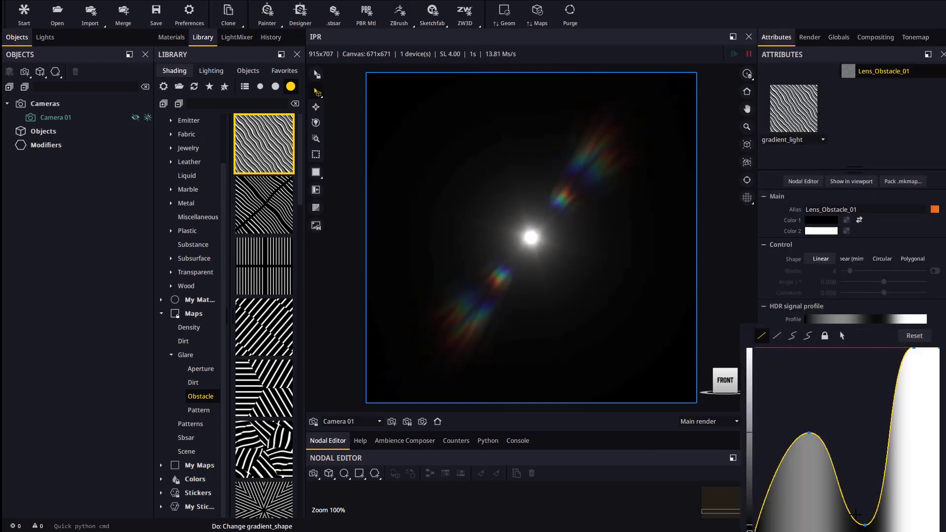
left_click_drag(864, 524, 838, 385)
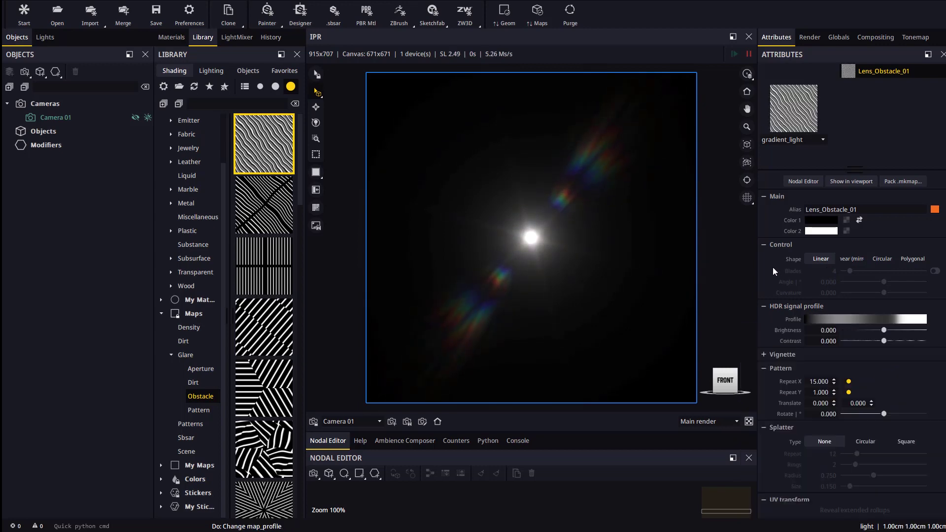
left_click(915, 37)
Step: Load another obstacle map, set splatter repeats to 2 and rotate it to turn the streaks
left_click_drag(264, 449, 859, 221)
mouse_move(857, 456)
left_mouse_down()
mouse_move(874, 456)
mouse_move(843, 465)
left_mouse_up()
left_click_drag(871, 417, 862, 416)
left_click(900, 38)
Step: Load the swirly map as the iris obstacle and adjust its profile gamma
scroll(263, 316, "down", 3)
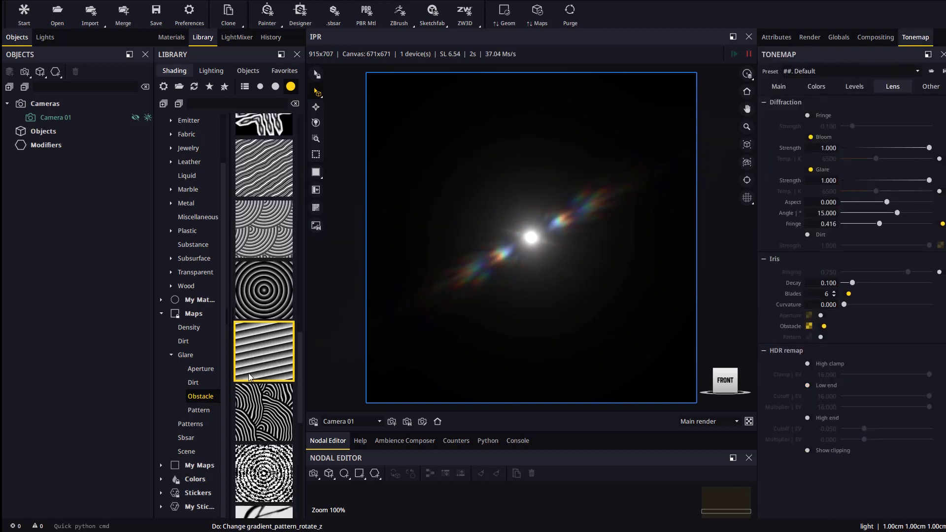
left_click_drag(264, 412, 798, 402)
left_click(923, 352)
left_click(915, 37)
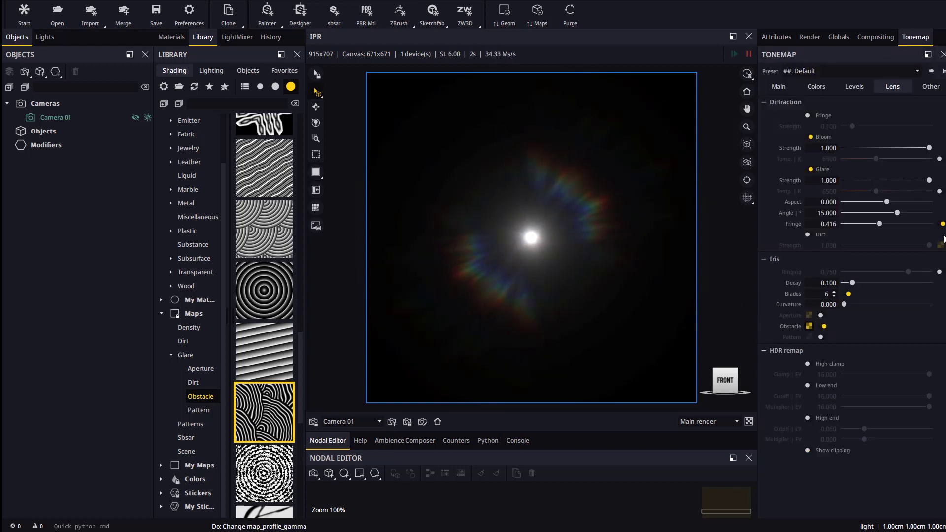
Step: Enable the iris pattern and feed it a newly created Glare map node
left_click(823, 337)
left_click(809, 337)
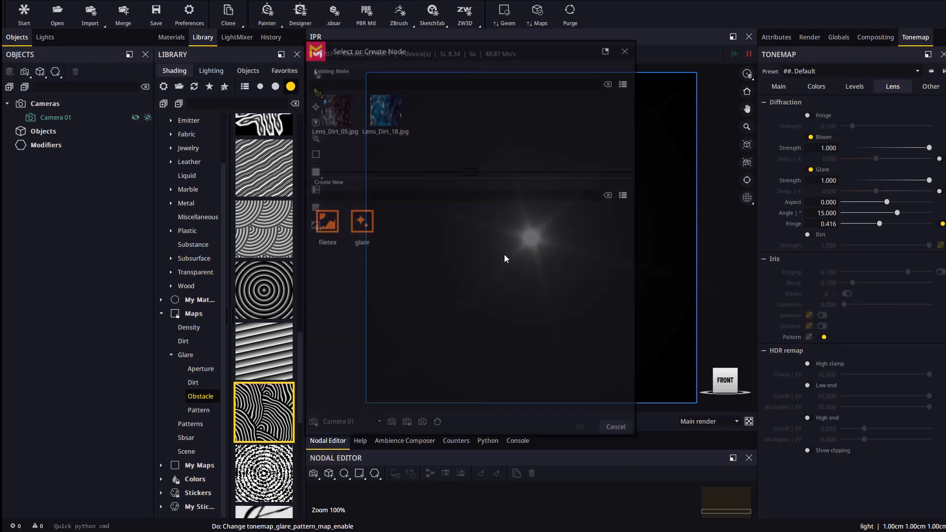
double_click(359, 220)
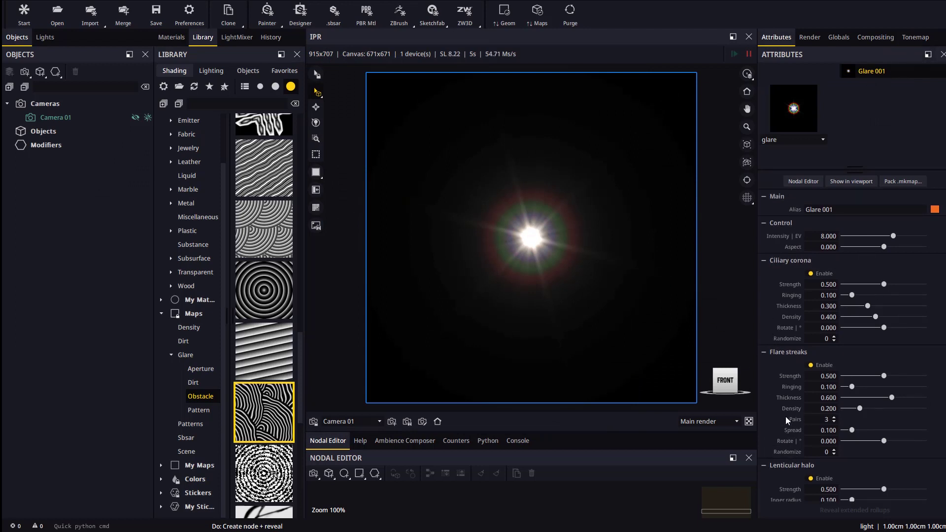
Step: Set ciliary corona to 0.404 and flare streaks to strength 1.000 with 5 pairs and no ringing
mouse_move(885, 288)
left_mouse_down()
mouse_move(836, 289)
mouse_move(876, 290)
left_mouse_up()
left_click(810, 365)
left_click(810, 365)
left_click_drag(884, 376, 925, 376)
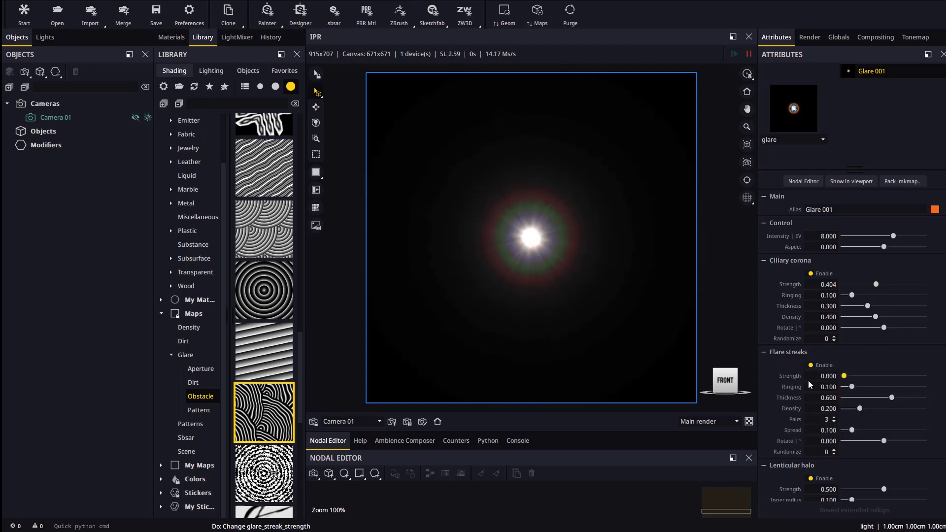
left_click(834, 418)
left_click(834, 417)
left_click(890, 398)
left_click(884, 387)
left_click_drag(849, 391, 840, 388)
left_click_drag(852, 295, 841, 296)
Step: Lower the lenticular halo strength, then disable the halo entirely
left_click_drag(863, 489, 860, 492)
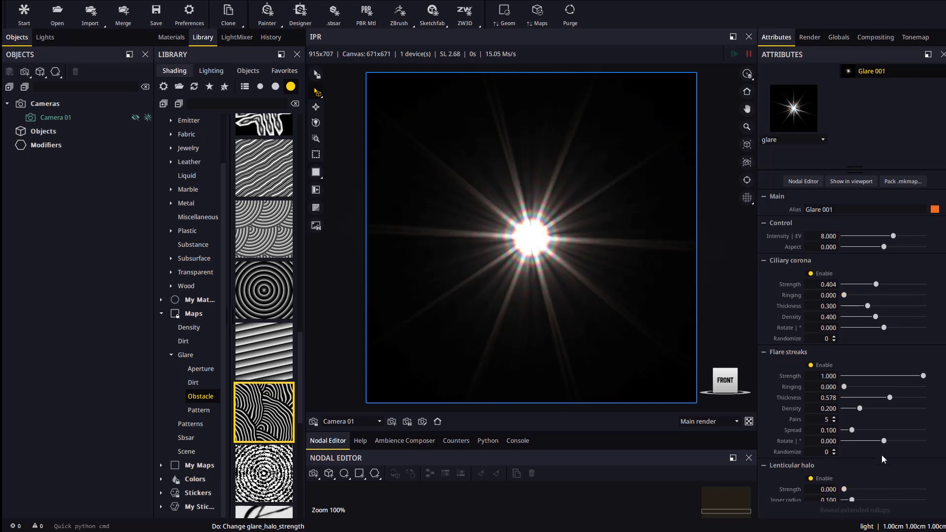
scroll(886, 452, "down", 1)
left_click_drag(852, 485, 901, 474)
left_click(822, 466)
Step: Fine-tune flare streak thickness, spread and strength, plus ciliary corona strength and ringing
mouse_move(889, 382)
left_mouse_down()
mouse_move(864, 383)
mouse_move(893, 392)
left_mouse_up()
left_click_drag(852, 415, 900, 416)
left_click_drag(844, 280, 875, 280)
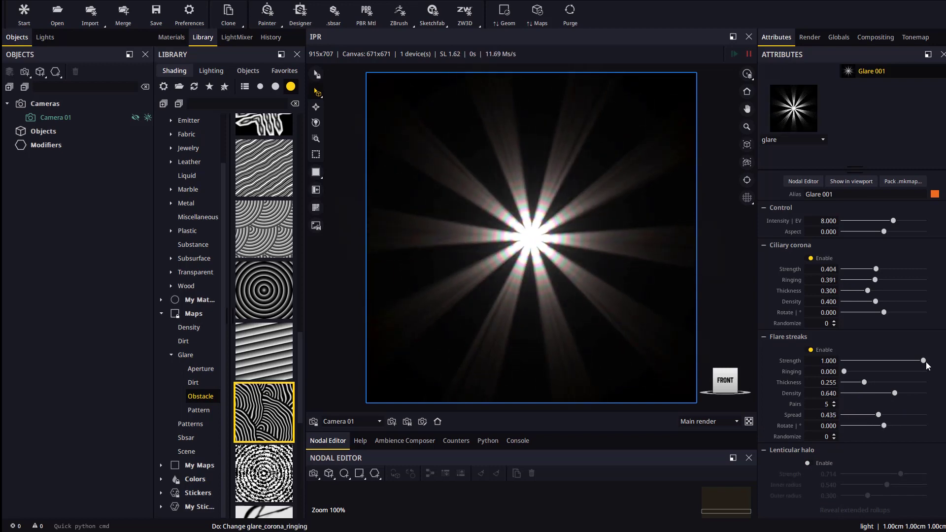
left_click_drag(923, 360, 849, 360)
mouse_move(876, 269)
left_mouse_down()
mouse_move(923, 269)
mouse_move(843, 280)
mouse_move(839, 301)
mouse_move(910, 308)
left_mouse_up()
Step: Load library Glare > Pattern star maps into the iris Pattern slot, ending with the bottom star glare
left_click(915, 37)
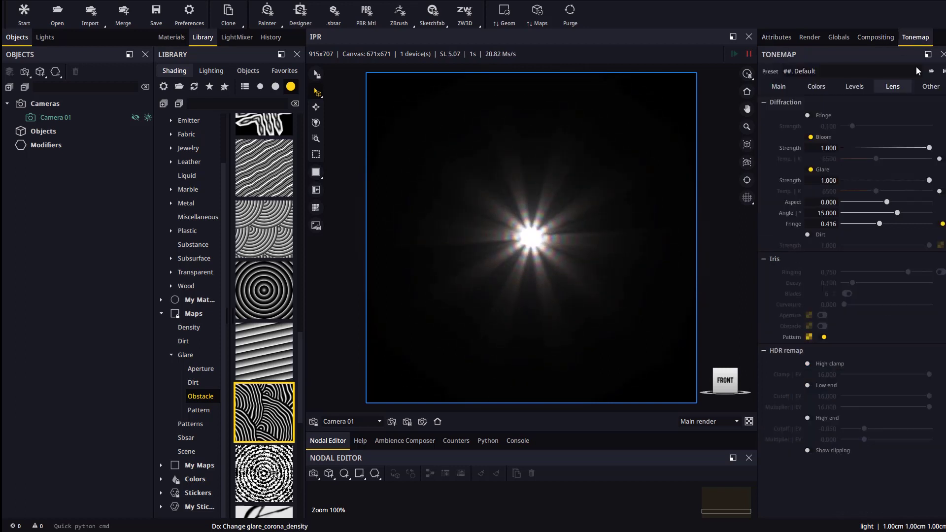
left_click(198, 410)
left_click(272, 432)
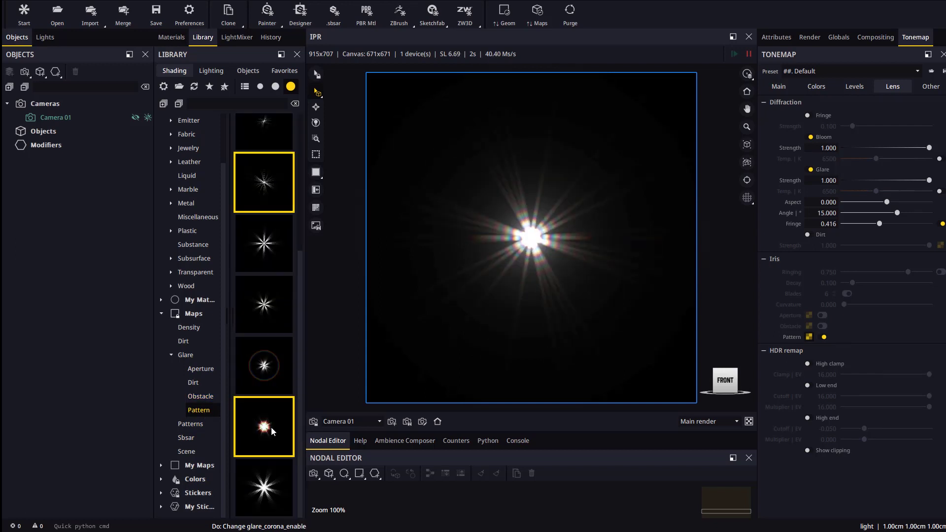
left_click_drag(272, 431, 811, 338)
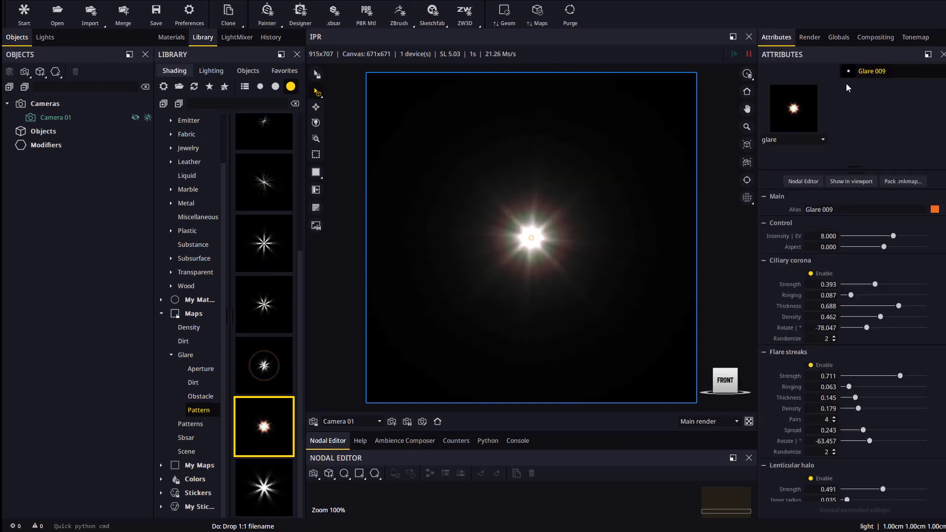
left_click(912, 38)
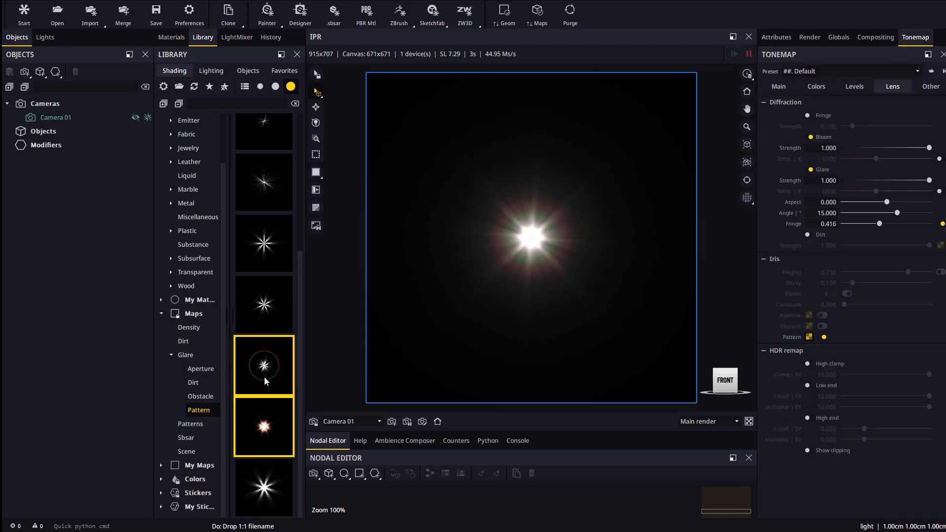
mouse_move(264, 487)
left_mouse_down()
mouse_move(364, 478)
mouse_move(808, 337)
left_mouse_up()
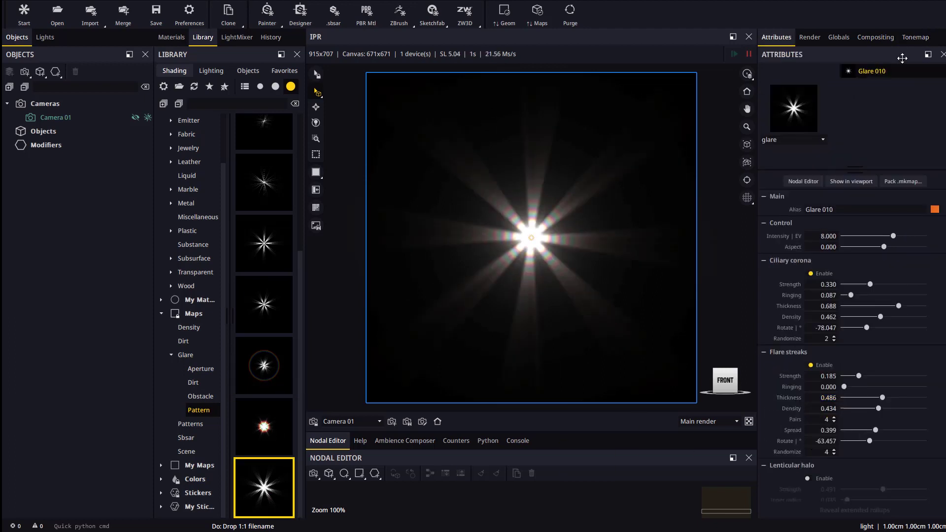
left_click(914, 38)
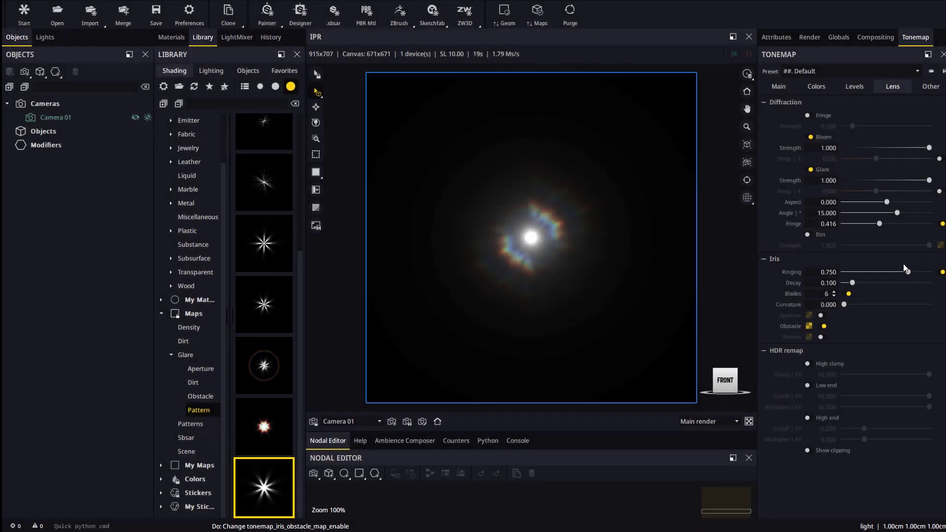
Step: Adjust the glare fringe, then in the bulb scene turn on Bloom and Glare at 0.500
left_click_drag(880, 223, 918, 279)
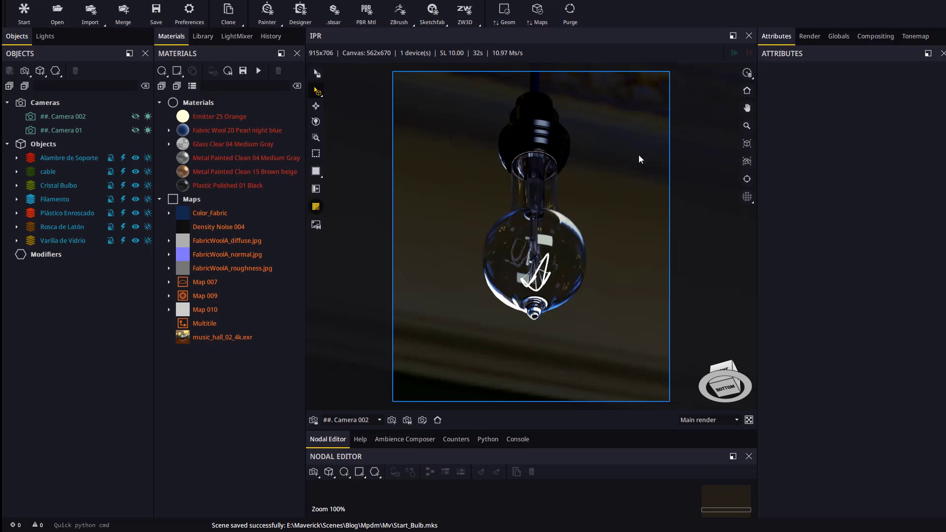
left_click(911, 38)
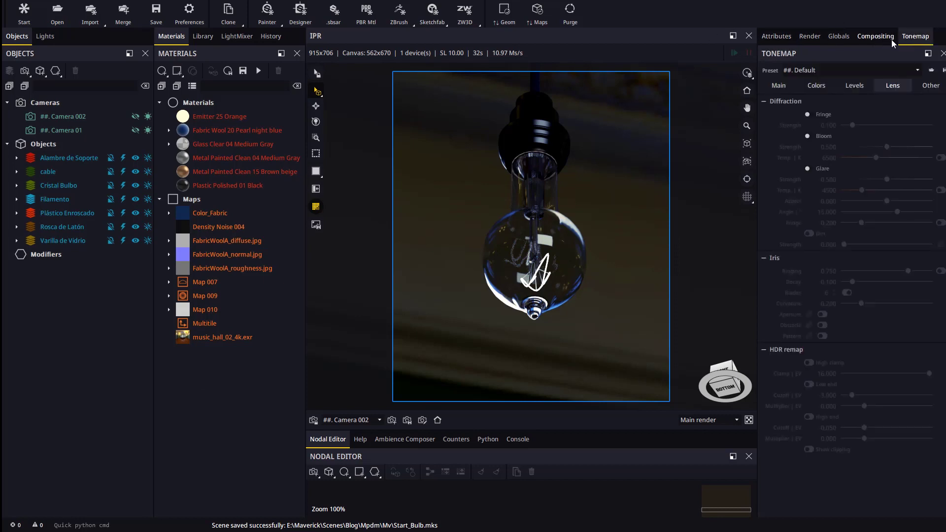
left_click(811, 137)
left_click(810, 169)
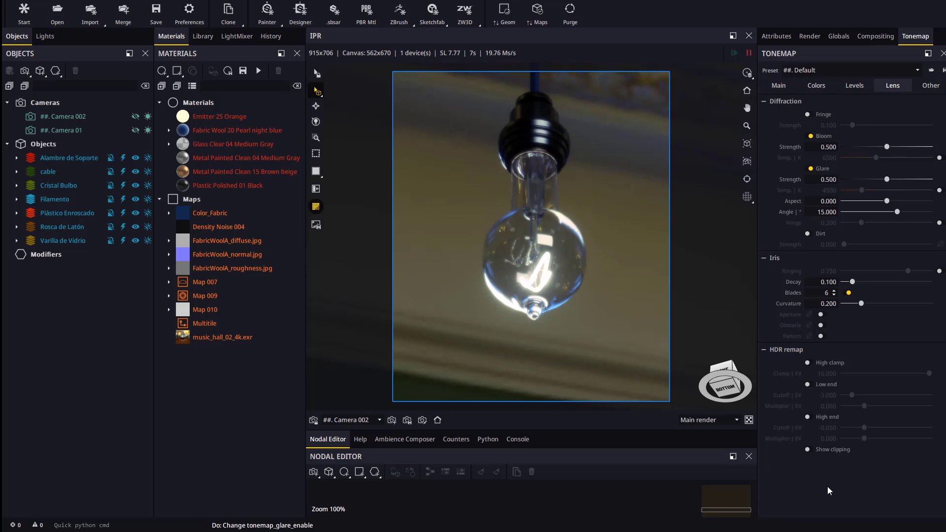
Step: Enable the HDR remap low end with cutoff 16 and multiplier 16, showing clipping
left_click(810, 385)
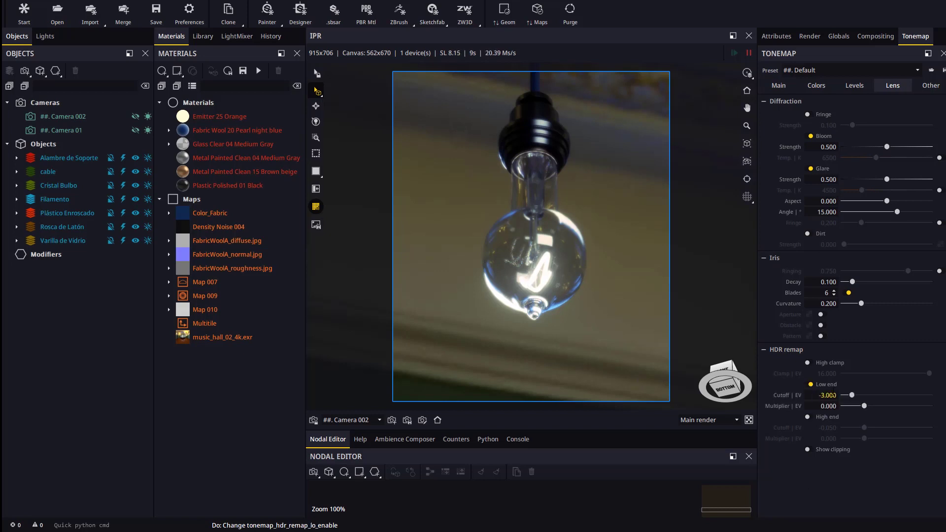
left_click(808, 449)
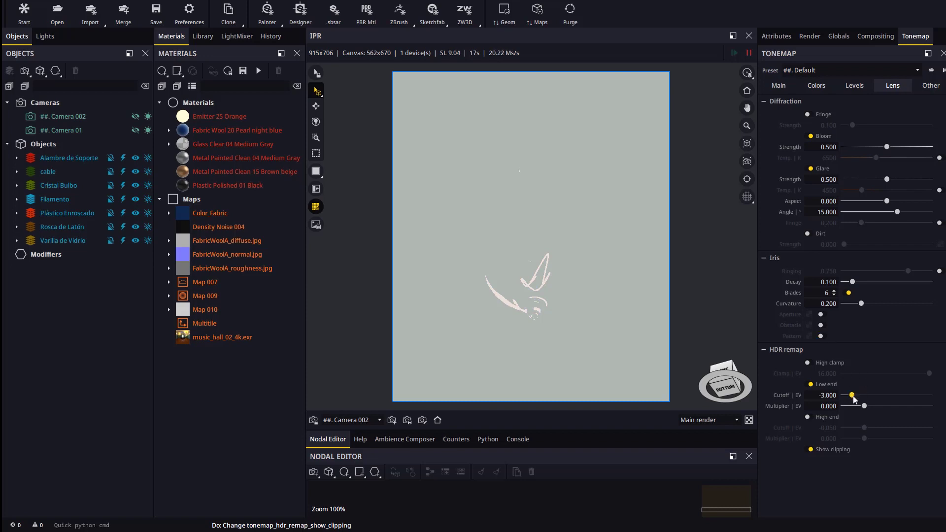
left_click_drag(853, 395, 943, 404)
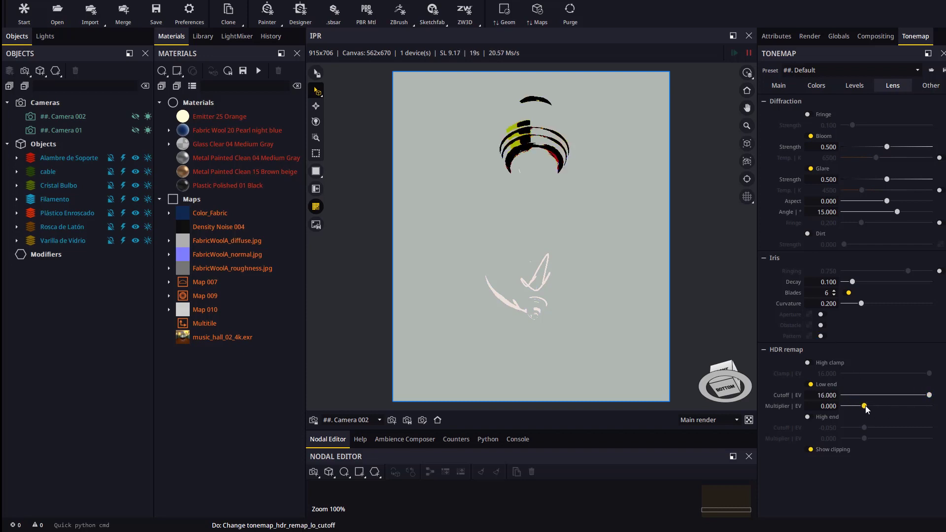
left_click_drag(865, 407, 935, 407)
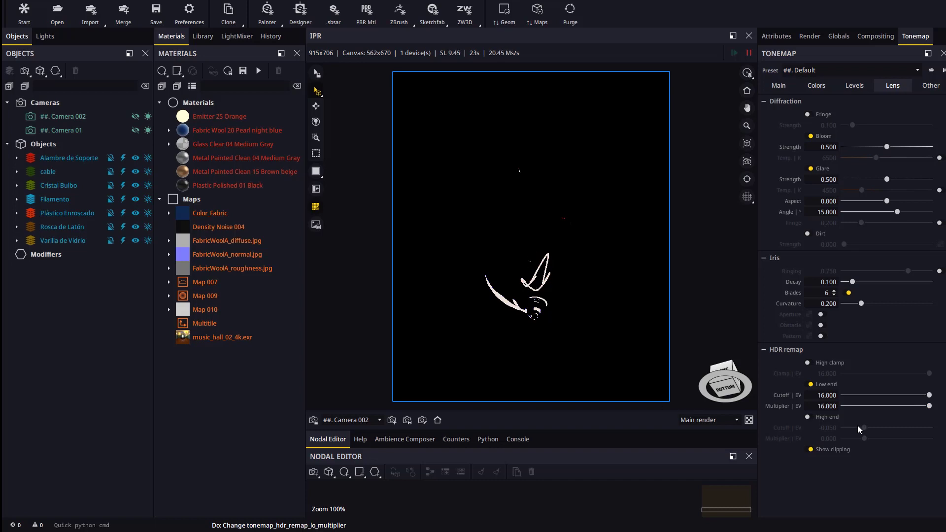
Step: Enable the HDR remap high end with cutoff 2.285 and multiplier 3.377, clipping preview off
left_click(808, 418)
left_click_drag(864, 428, 875, 430)
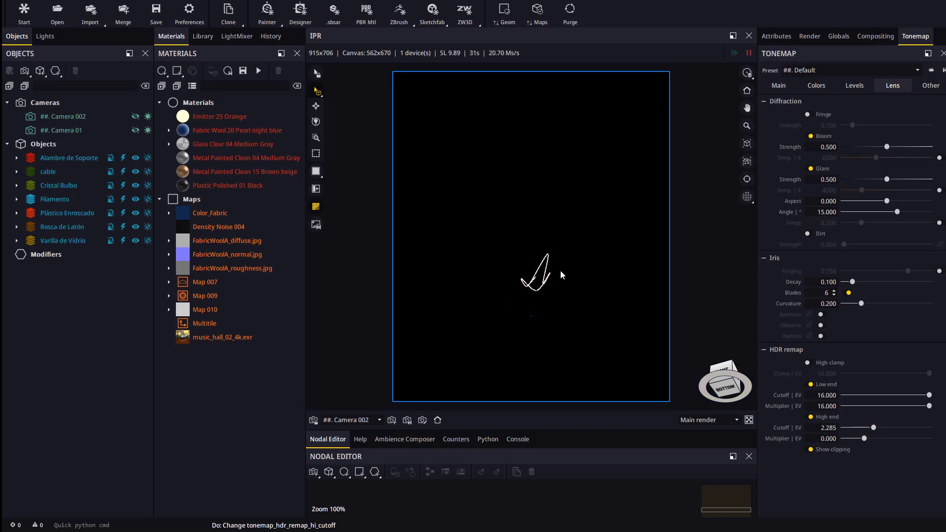
left_click(812, 450)
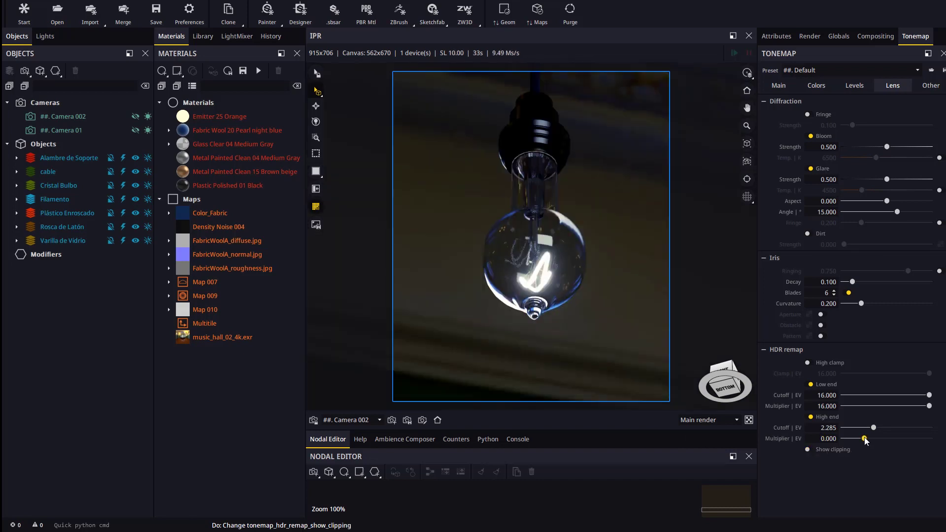
left_click_drag(865, 438, 879, 440)
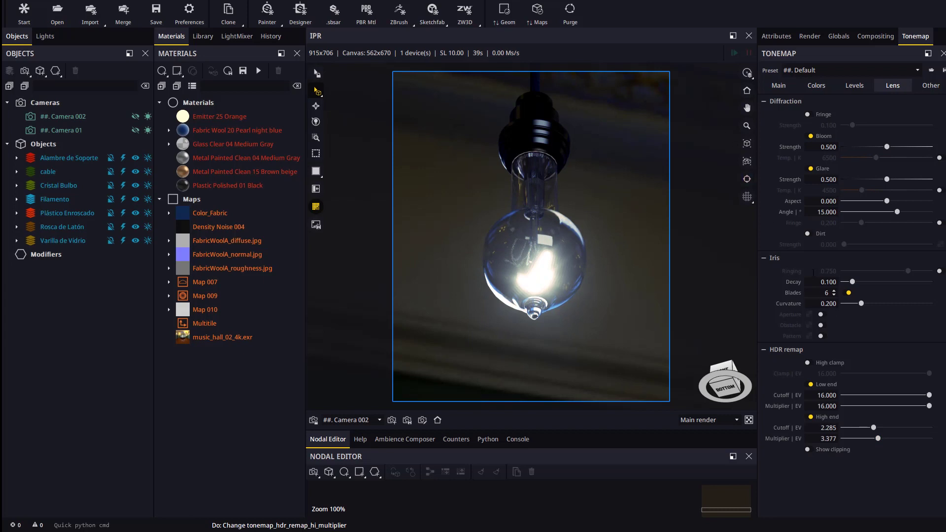
Step: Enable the iris obstacle and apply the ring-of-dots Lens_Obstacle_10 map from the library
left_click(821, 325)
left_click(202, 36)
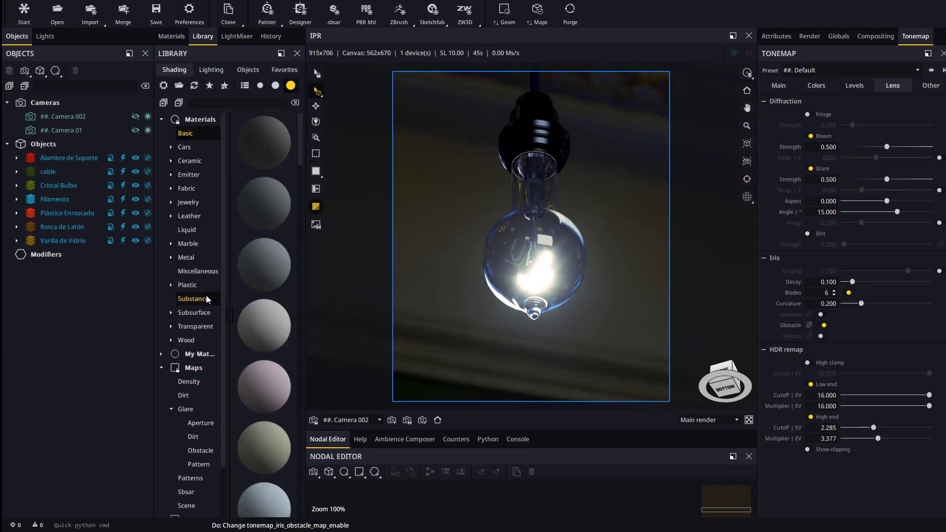
left_click(199, 451)
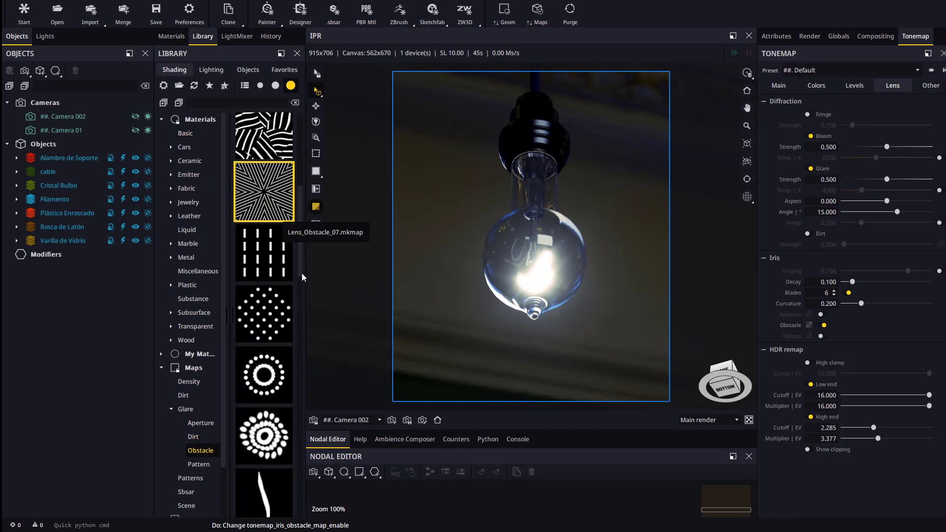
left_click_drag(264, 378, 808, 358)
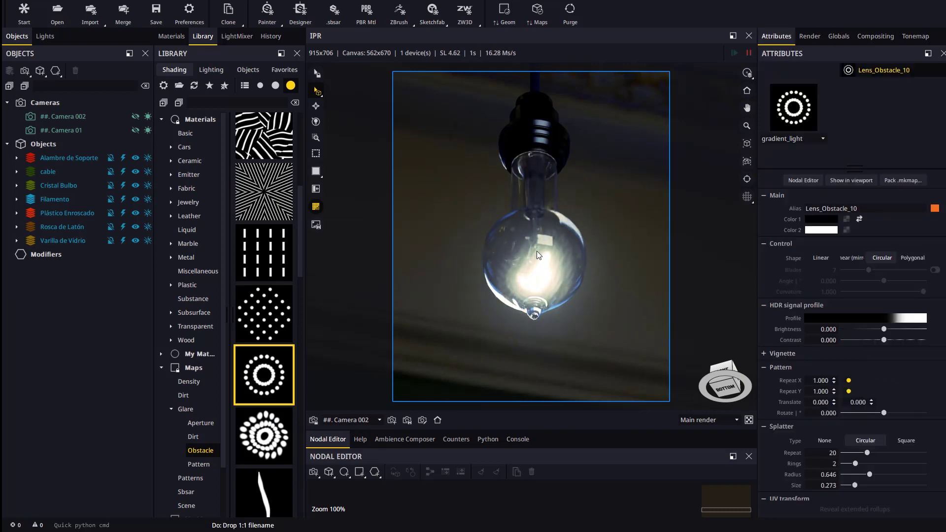
left_click(924, 42)
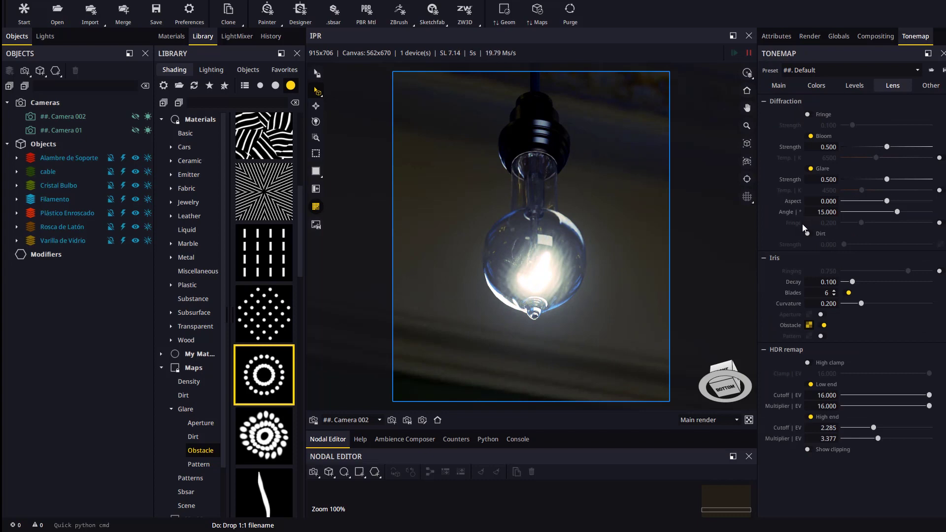
Step: Turn on glare fringe at 0.347 and swap in the vertical-lines Lens_Obstacle_08 obstacle map
left_click(938, 223)
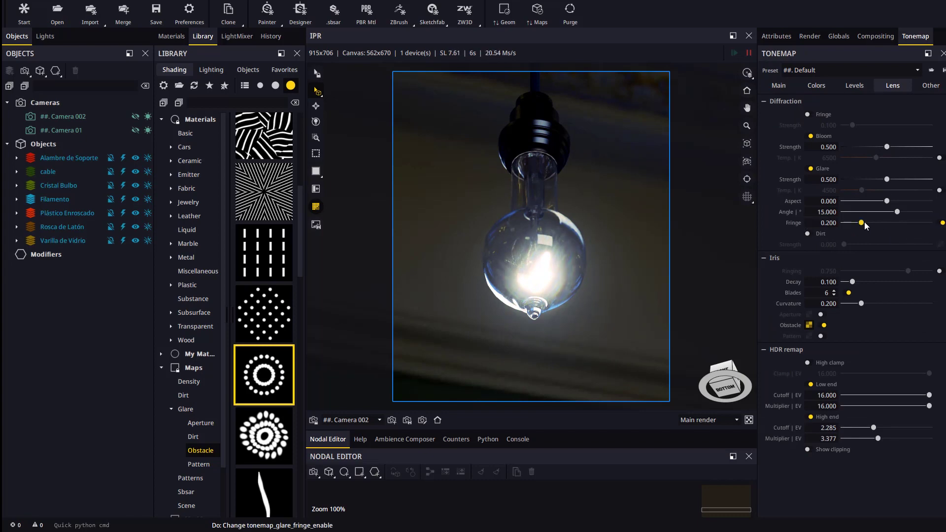
mouse_move(864, 222)
left_mouse_down()
mouse_move(896, 223)
mouse_move(864, 224)
mouse_move(874, 224)
left_mouse_up()
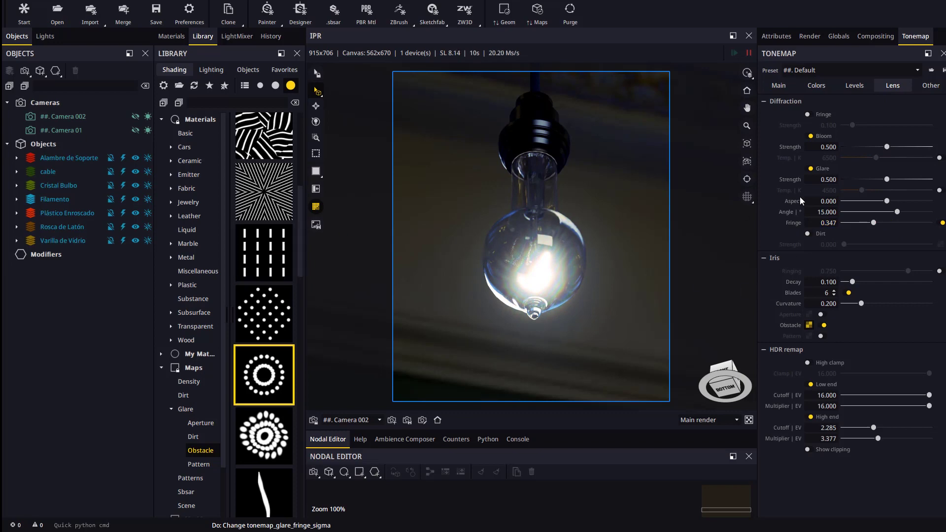
left_click_drag(264, 253, 882, 344)
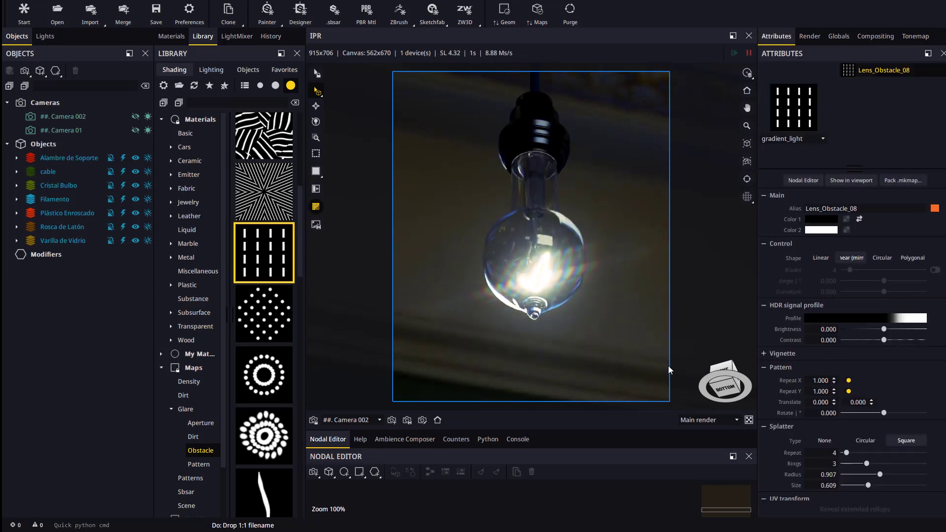
Step: Swap the iris obstacle to the woven-stripe map, then the concentric-grooves Lens_Obstacle_23 map
left_click(914, 36)
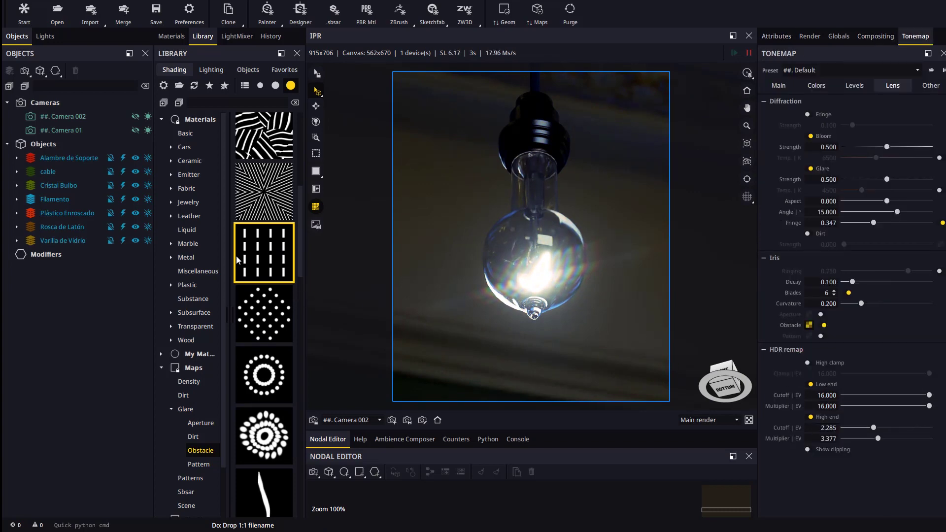
left_click_drag(260, 139, 855, 356)
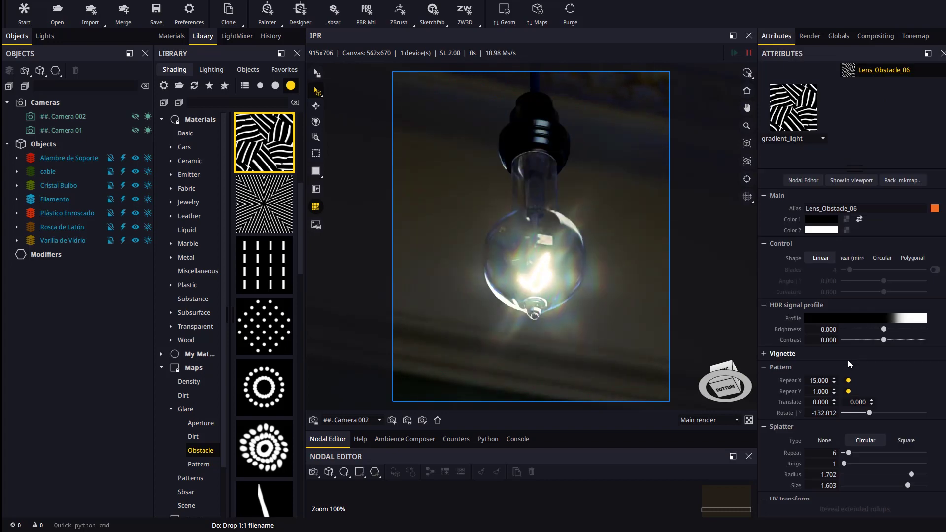
left_click(915, 36)
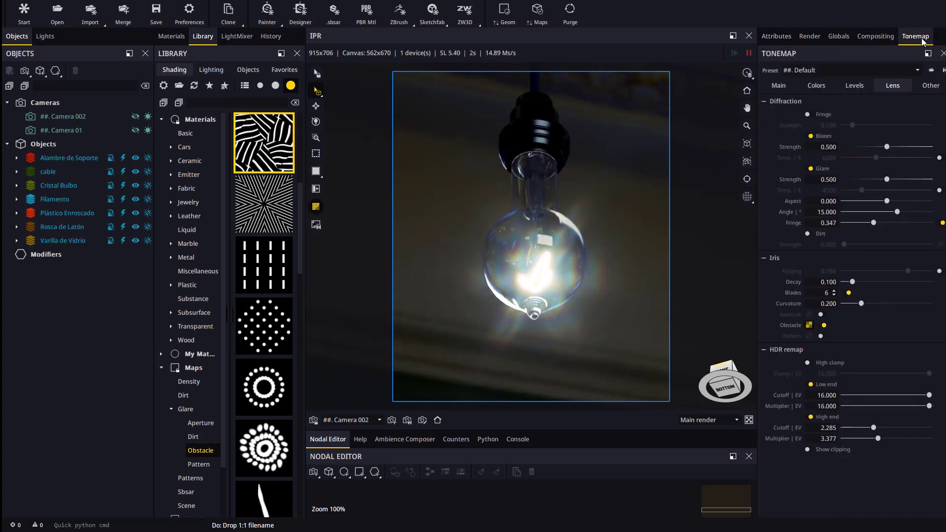
scroll(266, 284, "down", 10)
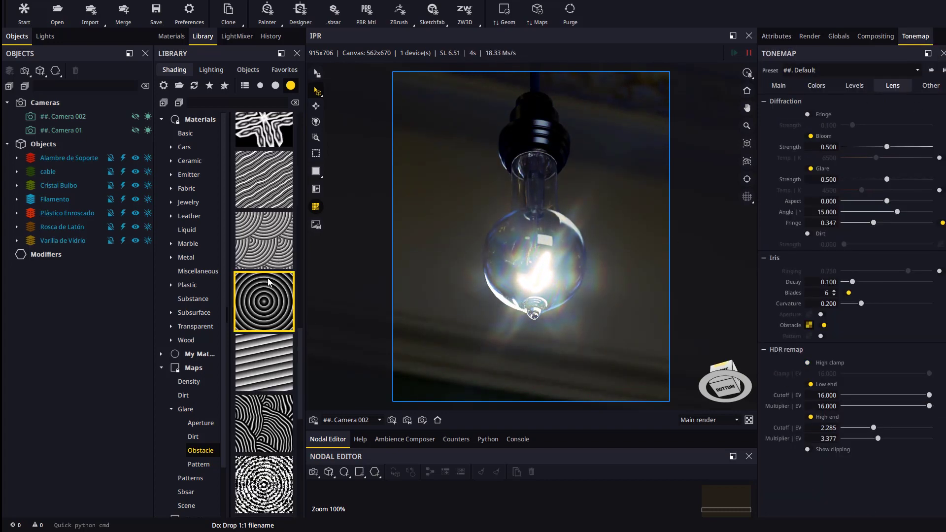
left_click_drag(269, 492, 908, 318)
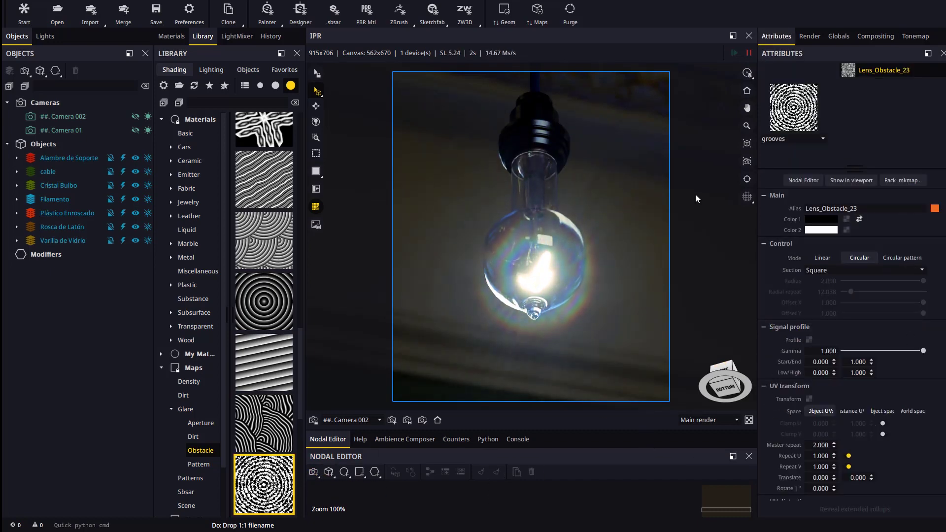
Step: Turn on lens Dirt with the Lens_Dirt_33 texture at a strength of about 0.405
left_click(913, 37)
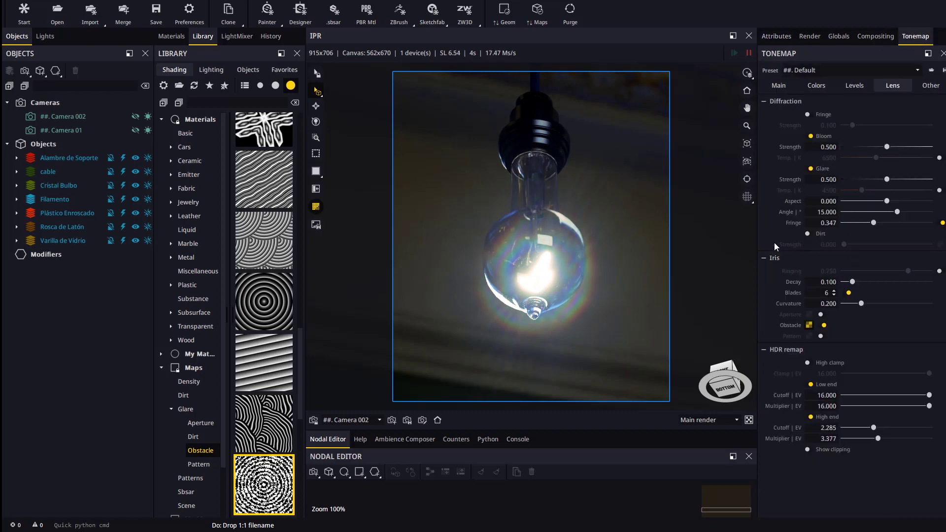
left_click(807, 234)
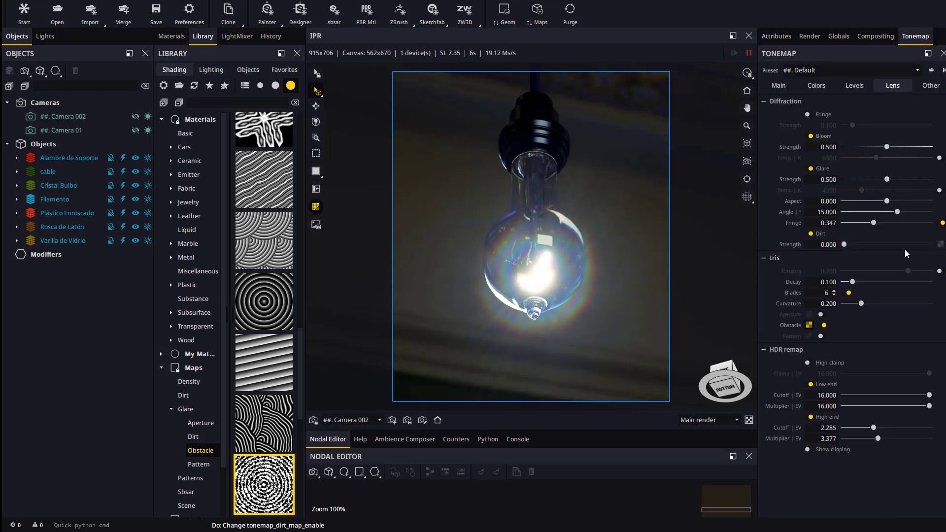
left_click(192, 437)
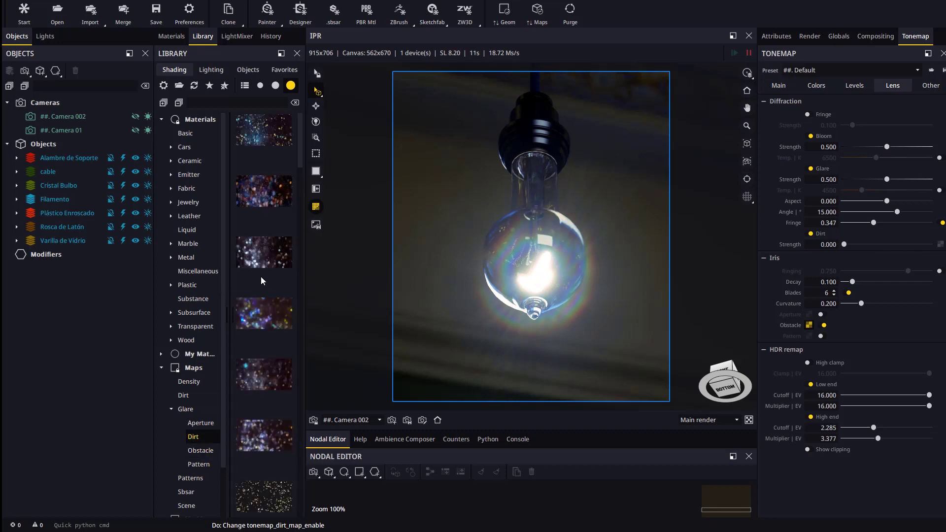
scroll(276, 232, "down", 5)
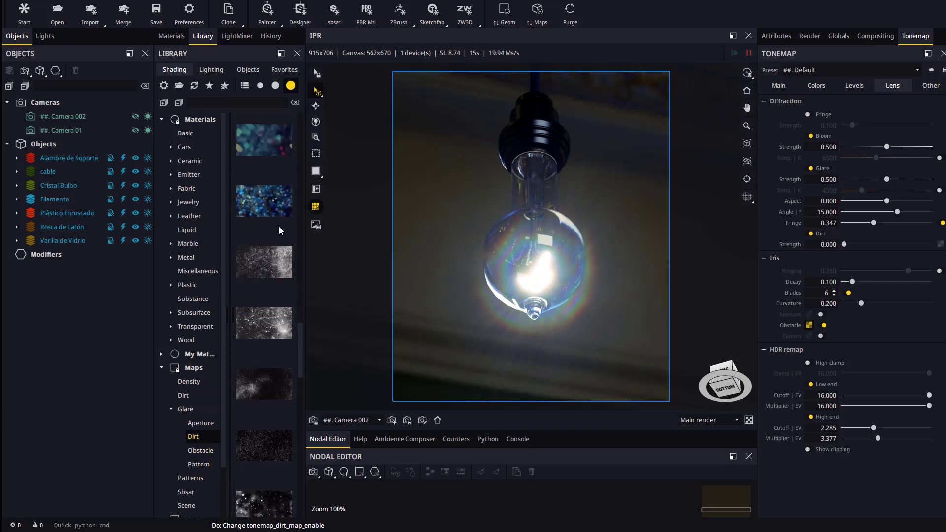
scroll(282, 415, "down", 3)
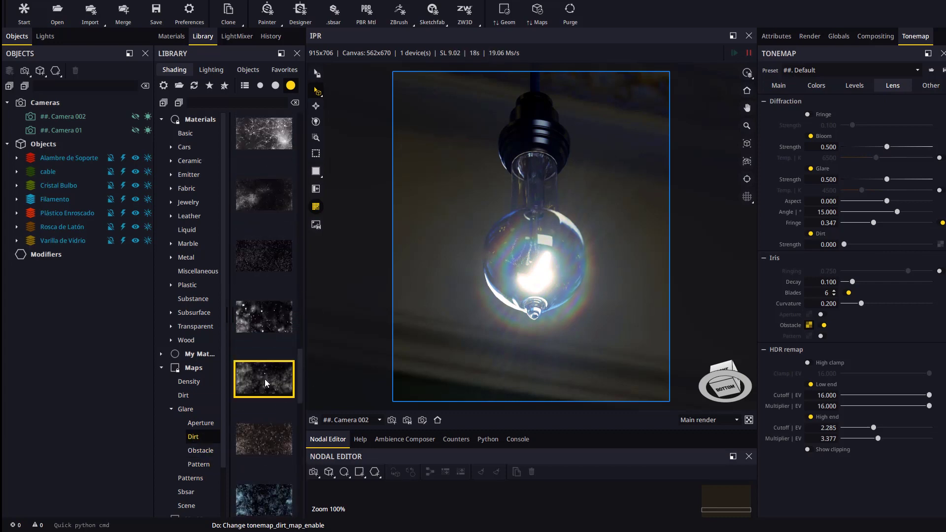
left_click_drag(265, 379, 918, 279)
left_click(915, 36)
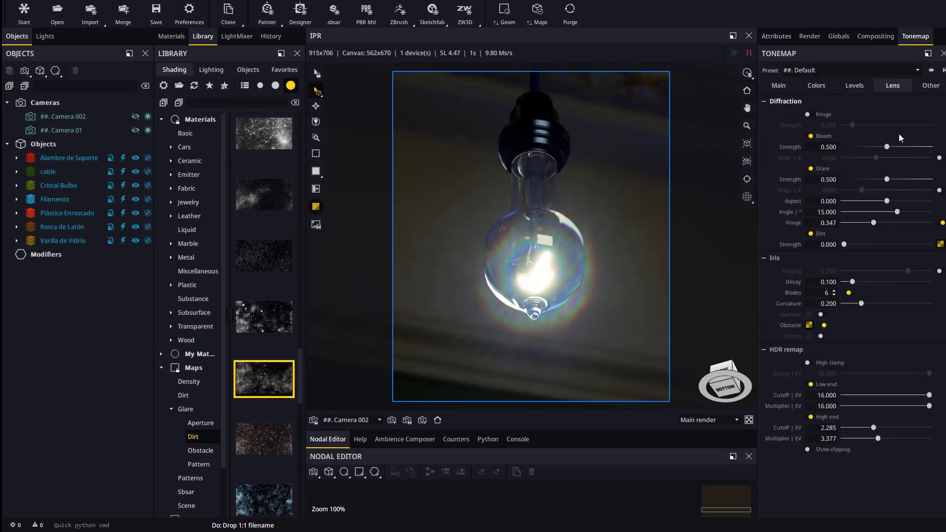
left_click_drag(848, 245, 878, 251)
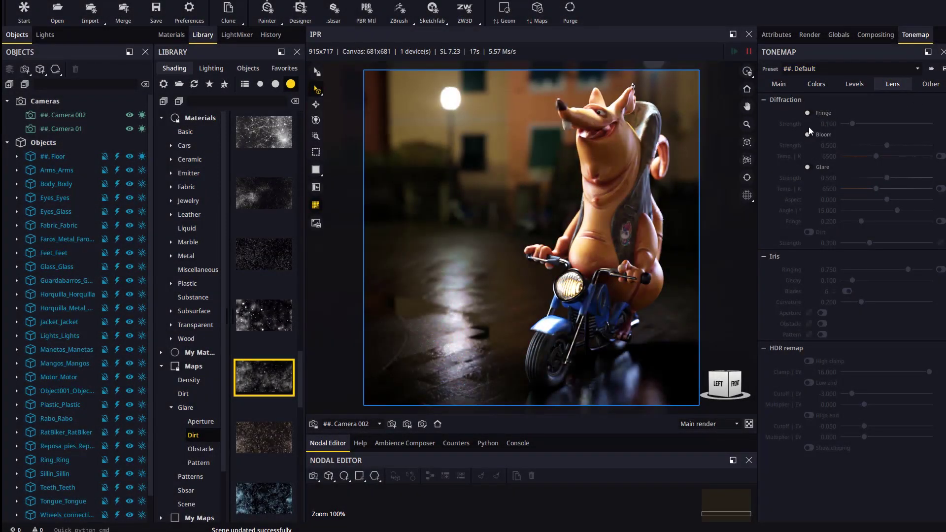
Step: Enable bloom, glare and the HDR remap low end, with cutoff and multiplier at 16
left_click(808, 135)
left_click(808, 167)
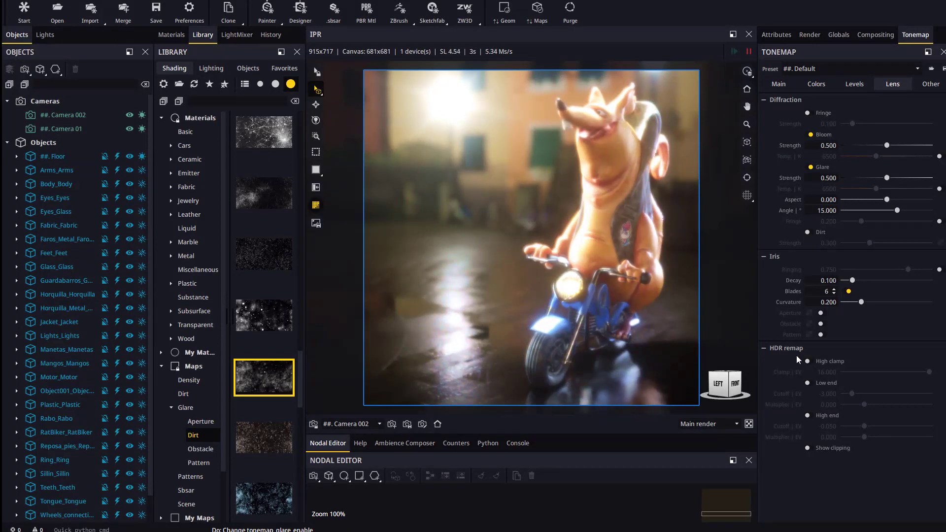
left_click(808, 383)
left_click(807, 448)
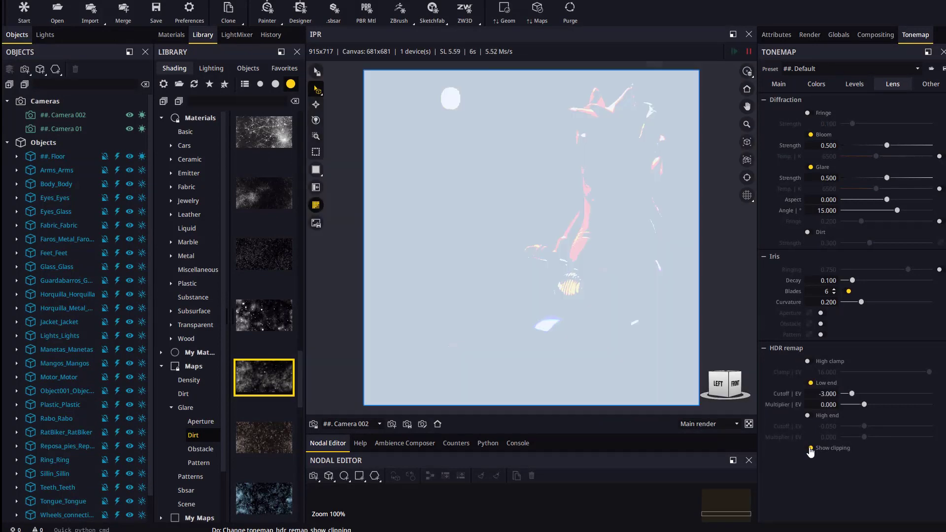
left_click_drag(852, 393, 943, 410)
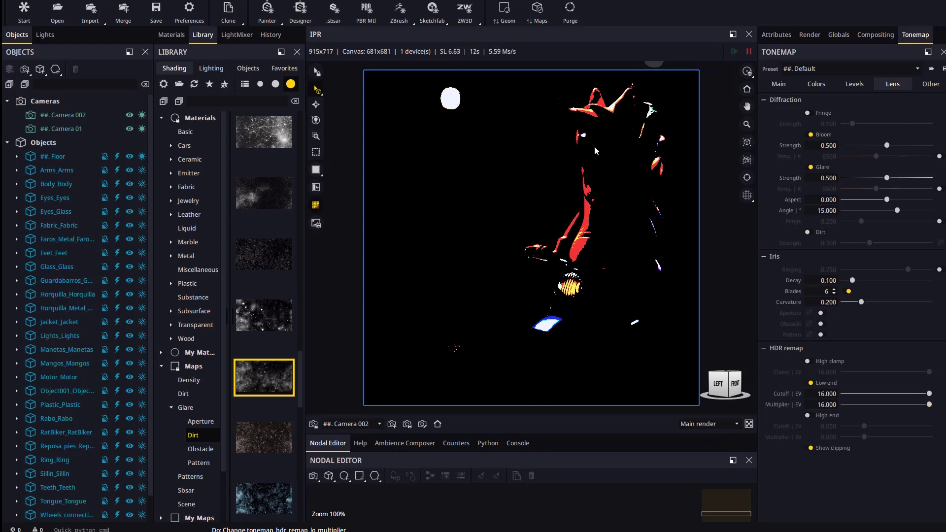
Step: Enable the HDR remap high end at cutoff 4.223 and turn the clipping preview off
left_click(808, 416)
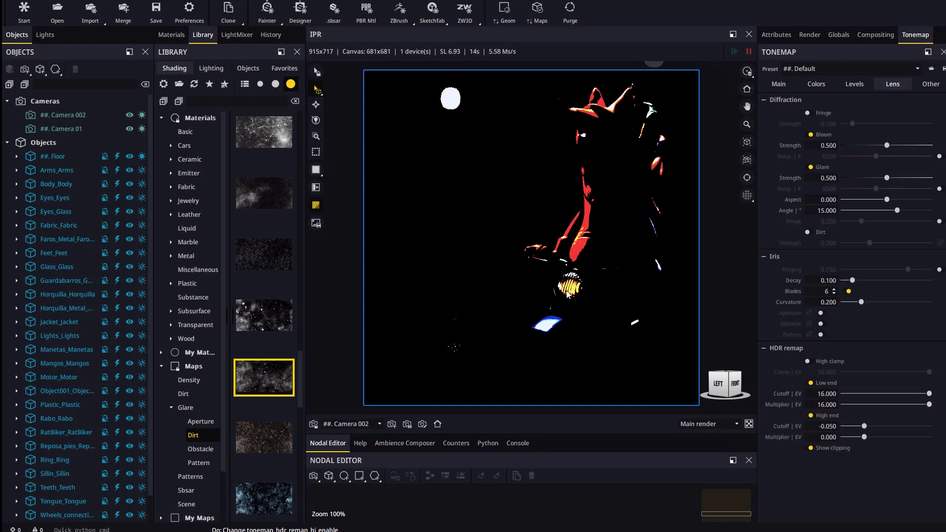
left_click_drag(864, 426, 882, 427)
left_click(808, 448)
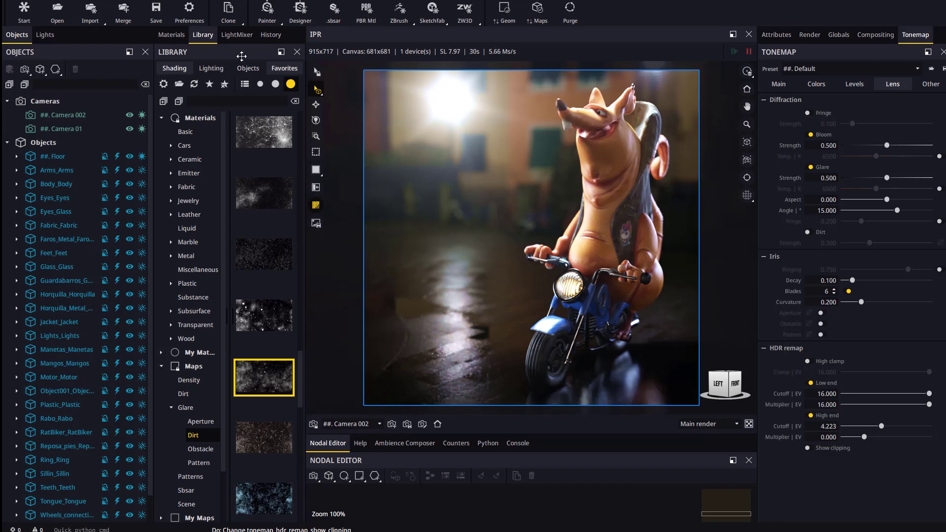
left_click(172, 35)
Step: Raise Emitter 25 Orange's emission intensity from 450 to about 3409
left_click(211, 129)
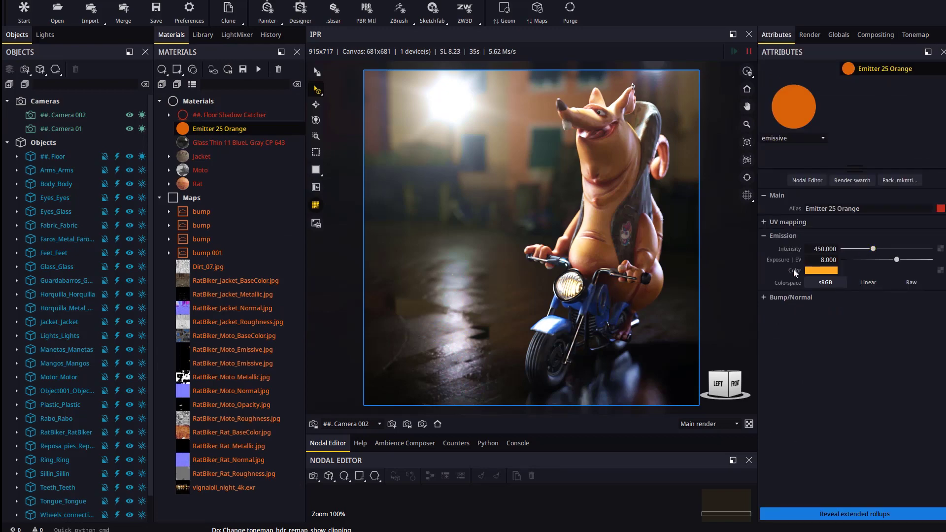
left_click_drag(873, 249, 890, 249)
left_click(916, 35)
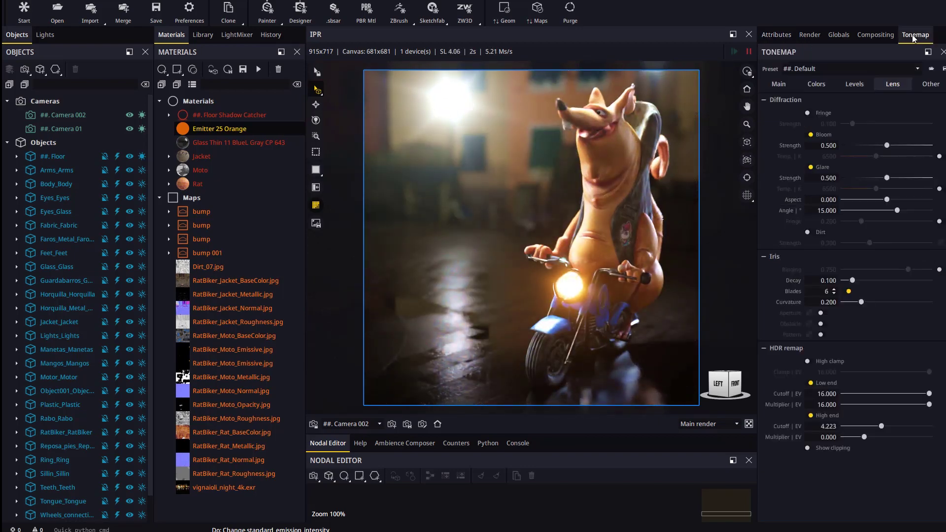
Step: Enable glare dirt using the Lens_Dirt_32 map and lower its strength
left_click(807, 233)
left_click(203, 35)
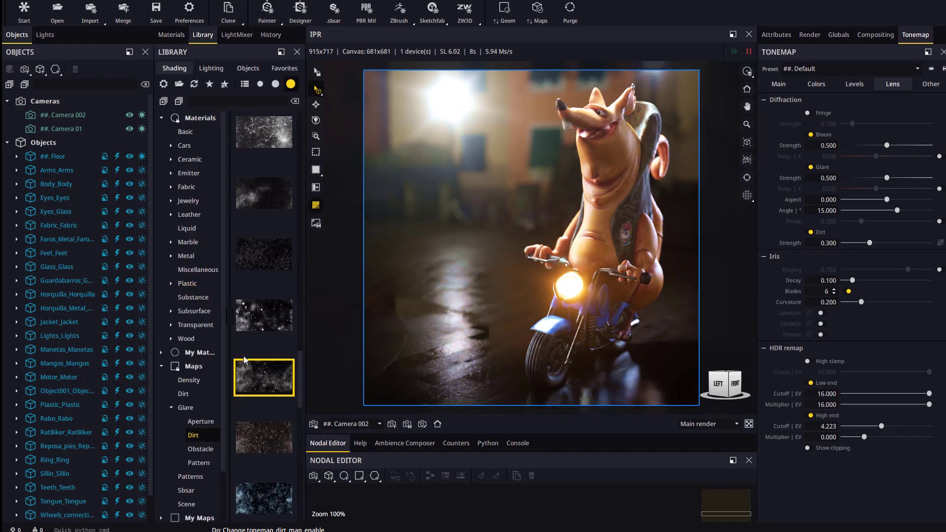
left_click_drag(264, 317, 939, 246)
left_click(916, 35)
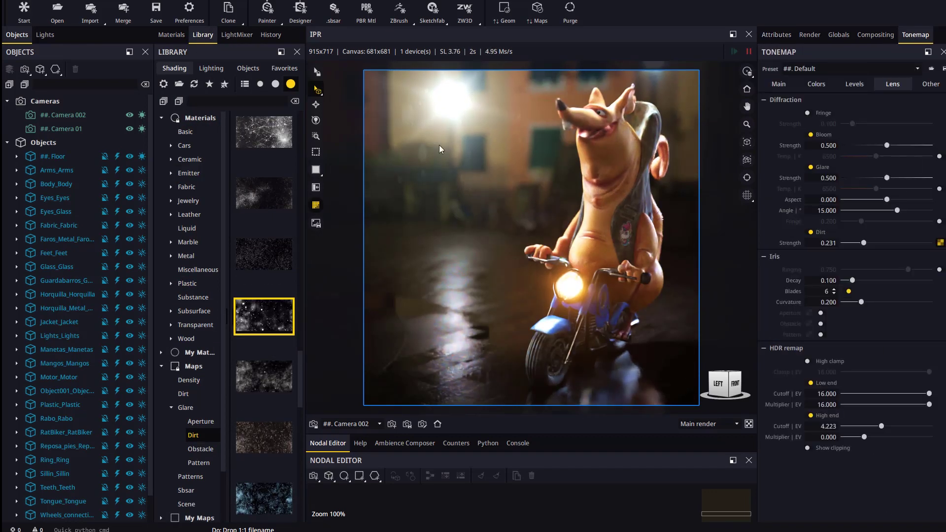
left_click_drag(864, 244, 854, 244)
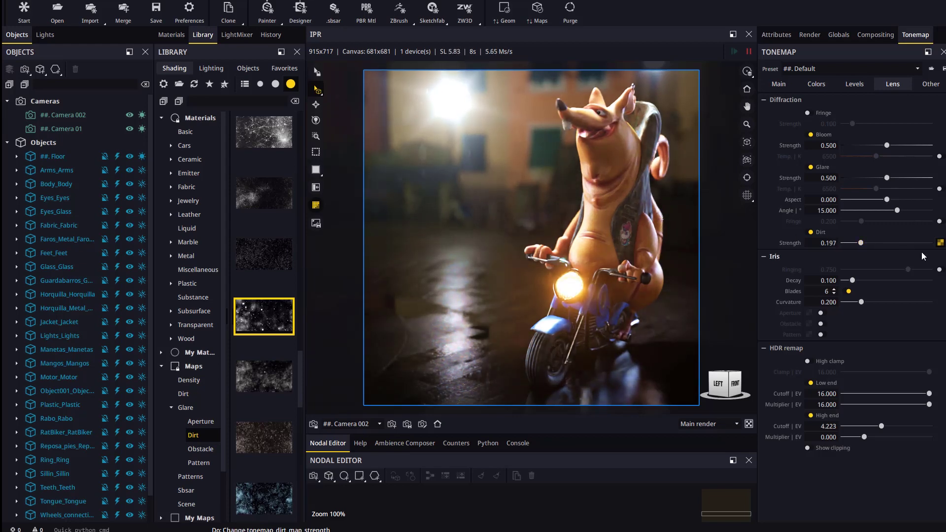
Step: Set the dirt map's UV Repeat U to 0.6 and the dirt strength to 0.301
left_click(940, 243)
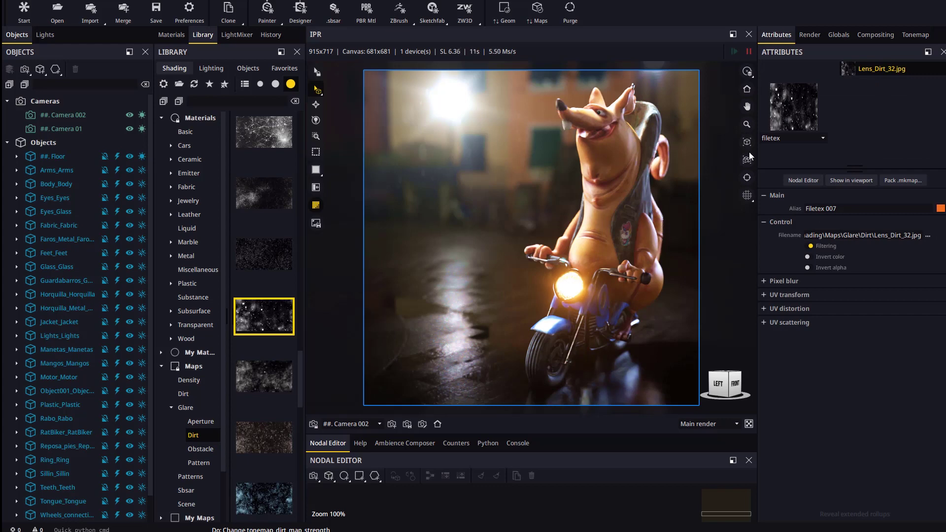
left_click(787, 295)
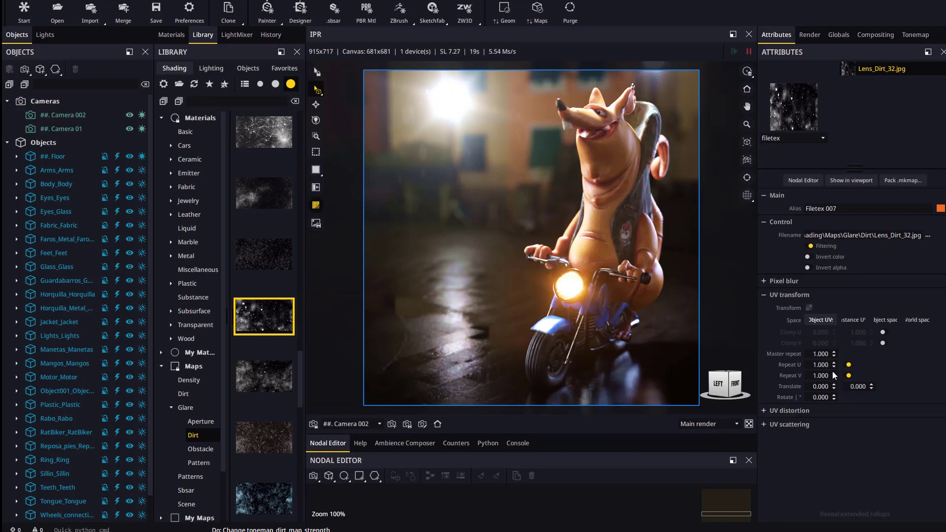
left_click_drag(833, 366, 834, 375)
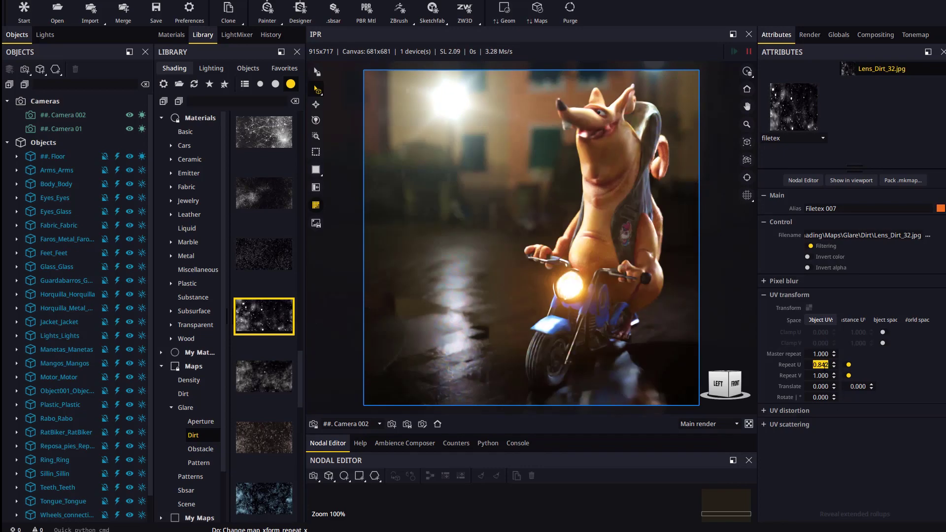
key("BackSpace")
key("BackSpace")
key("BackSpace")
key("BackSpace")
key("BackSpace")
type("0.6")
key("Return")
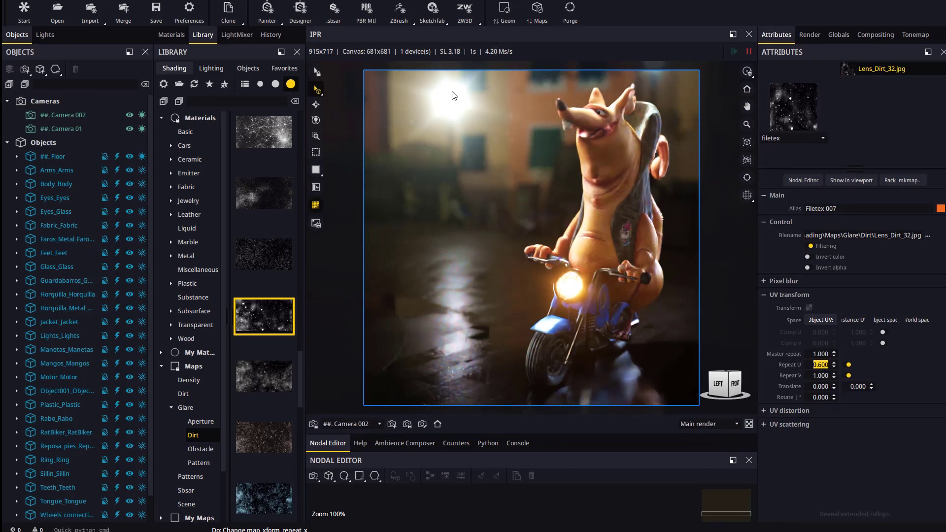
left_click(906, 34)
left_click_drag(864, 241, 871, 242)
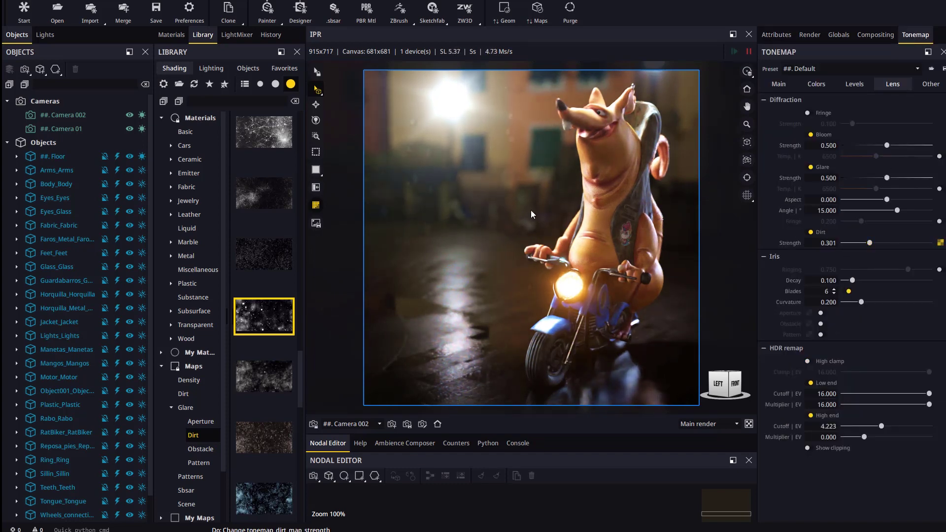
Step: Enable the iris aperture and apply the Lens_Aperture_013 map to it
left_click(820, 313)
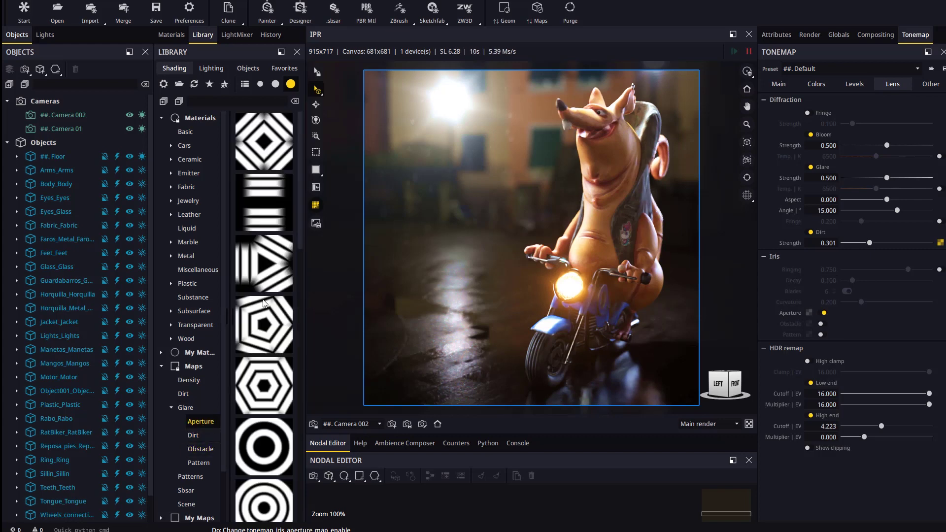
scroll(286, 277, "down", 5)
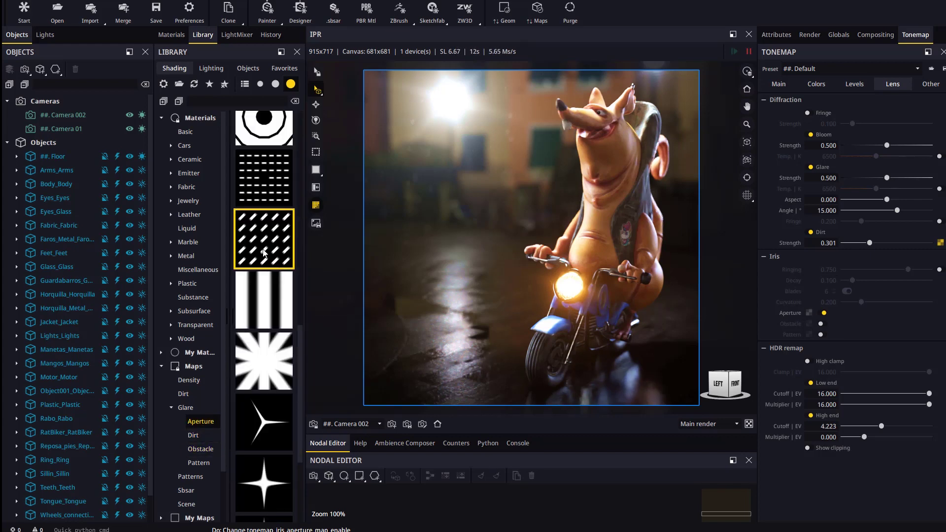
left_click_drag(268, 240, 810, 335)
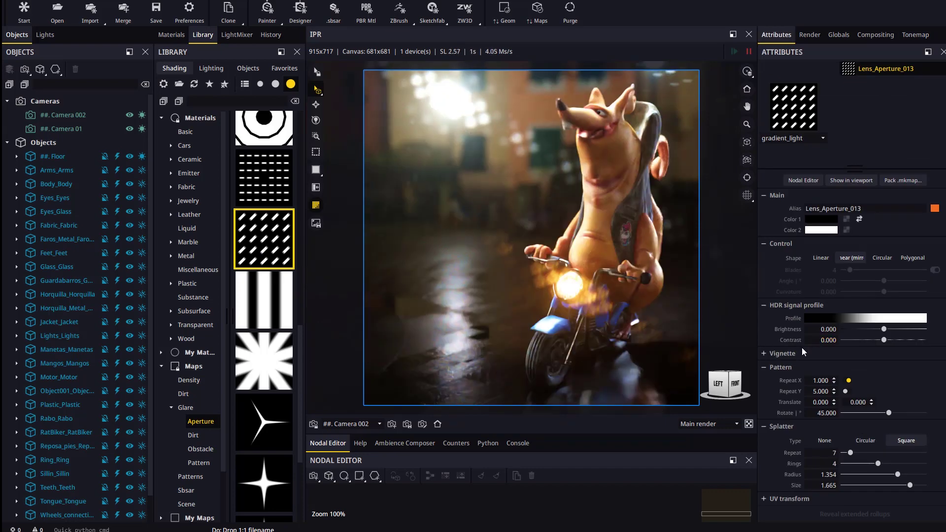
Step: Turn on glare fringe and set it to 0.225
left_click(910, 37)
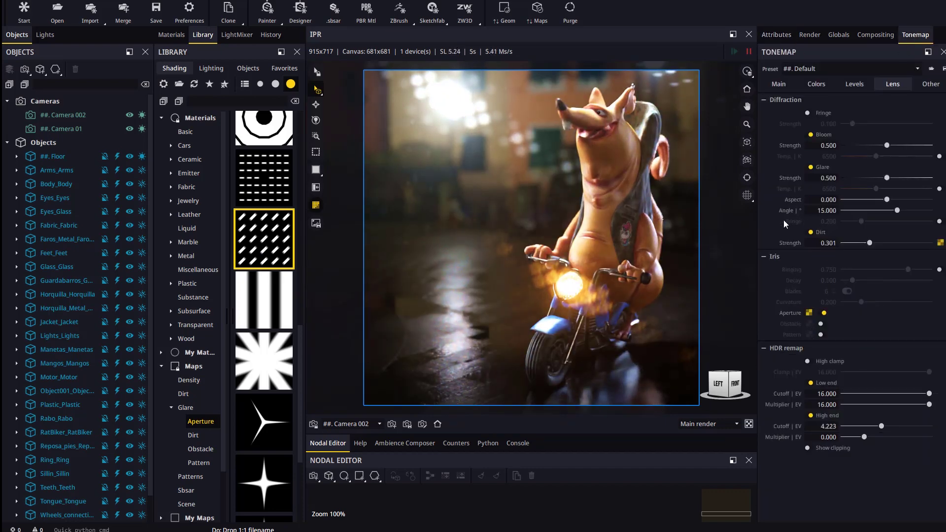
left_click(939, 222)
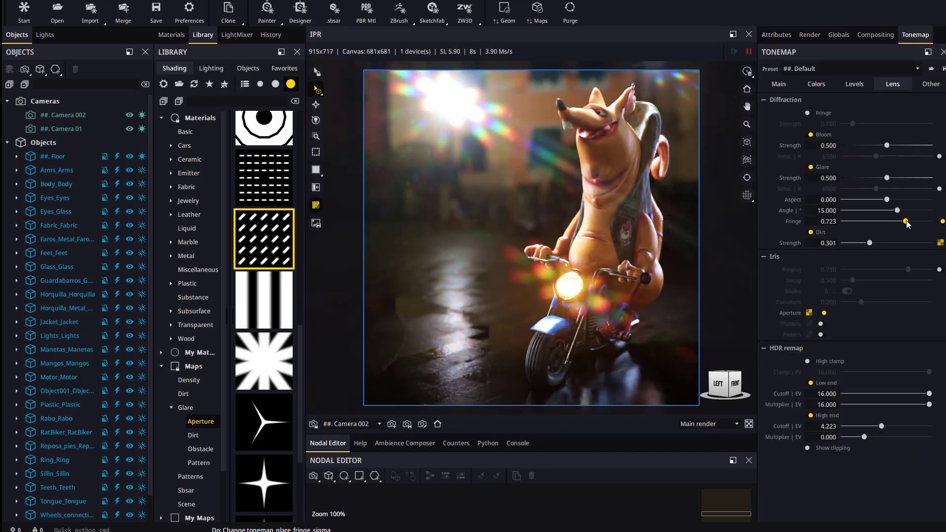
left_click_drag(844, 222, 864, 222)
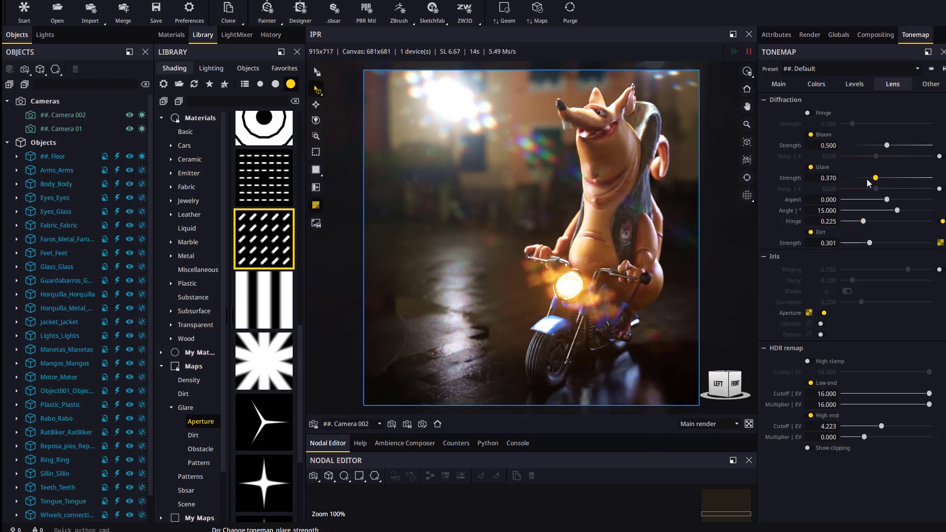
Step: Set glare to 0.324, bloom to 0.197, a striped aperture map, and a glare angle of -60
left_click_drag(889, 176, 874, 178)
left_click_drag(887, 146, 861, 153)
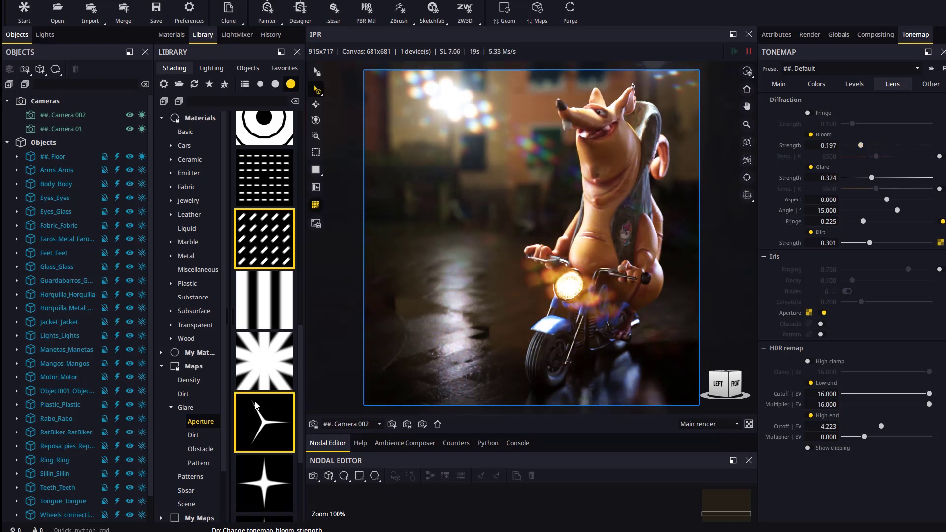
scroll(289, 243, "up", 10)
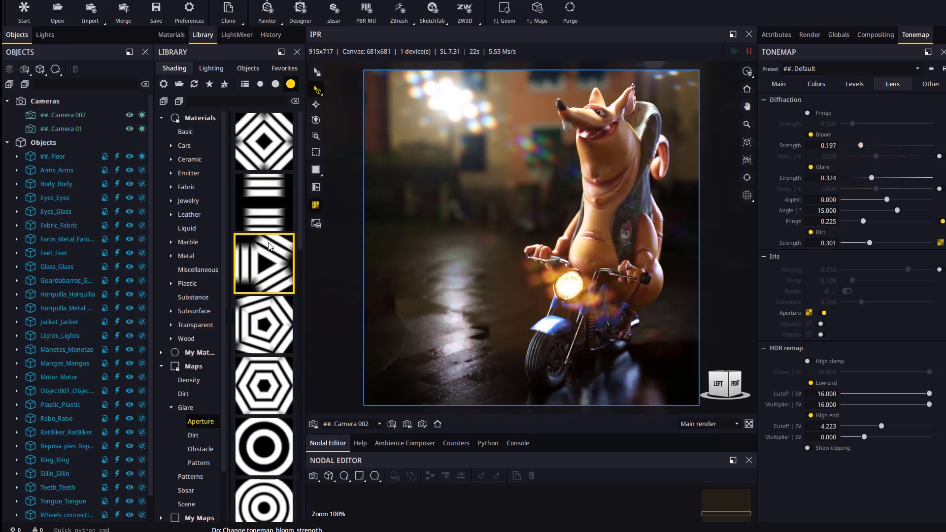
left_click_drag(263, 209, 808, 315)
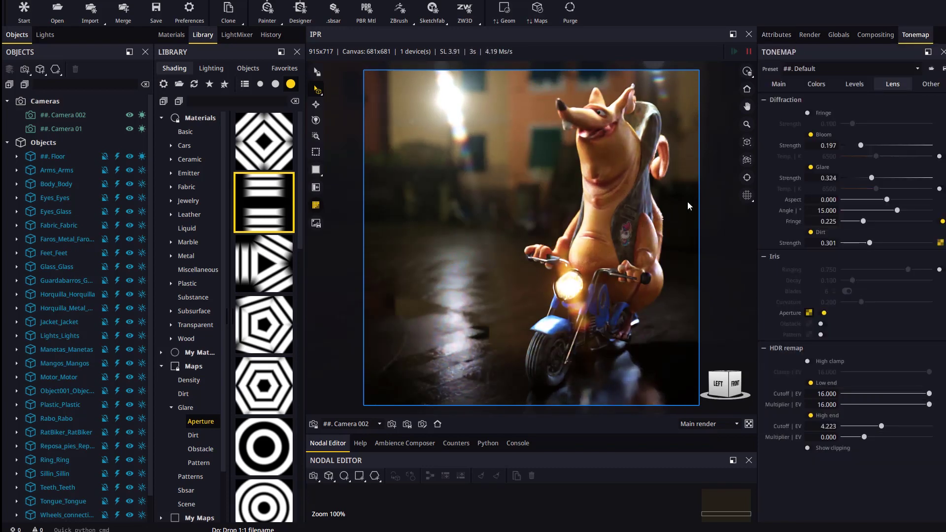
left_click(845, 210)
left_click(844, 210)
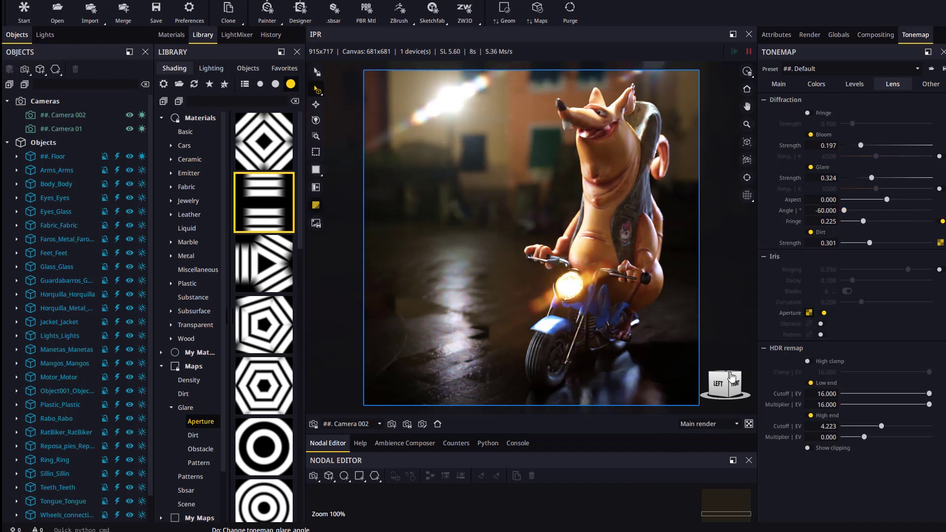